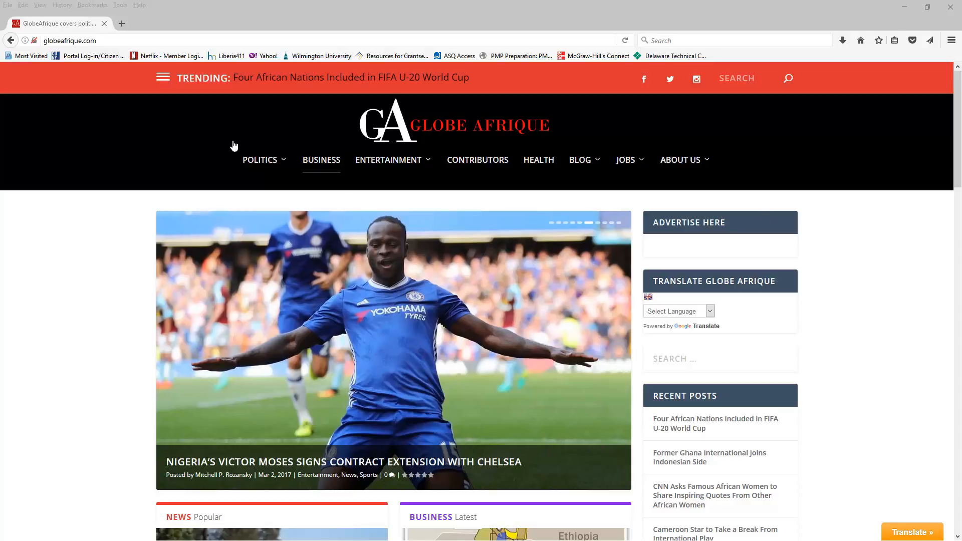
- Reload globeafrique.com and dismiss the accessibility support notice
click(110, 41)
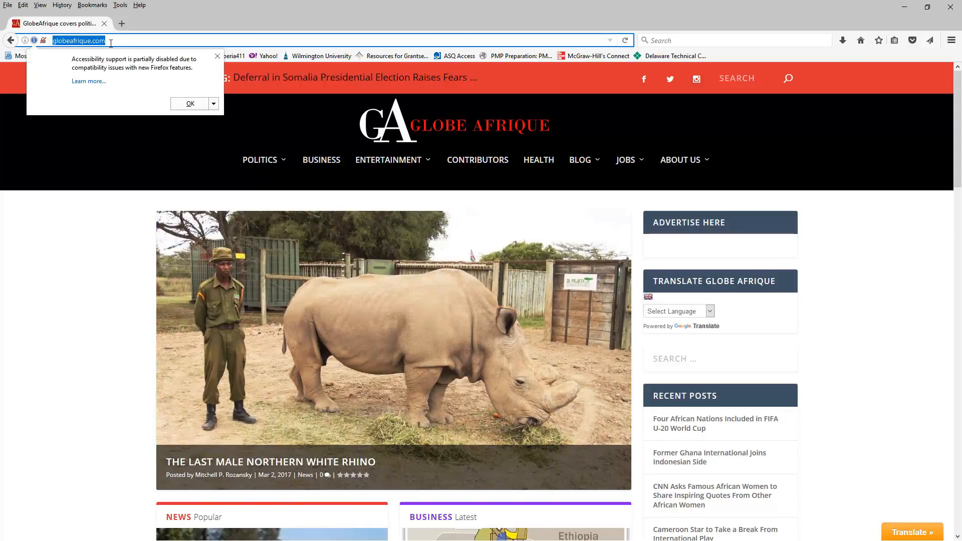
text(globeafriquec)
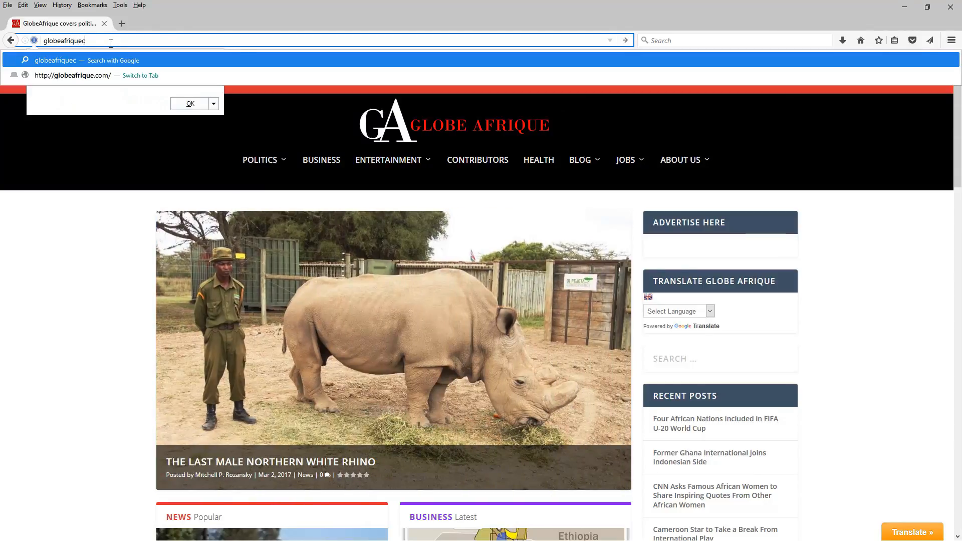
key(BackSpace)
text(.com)
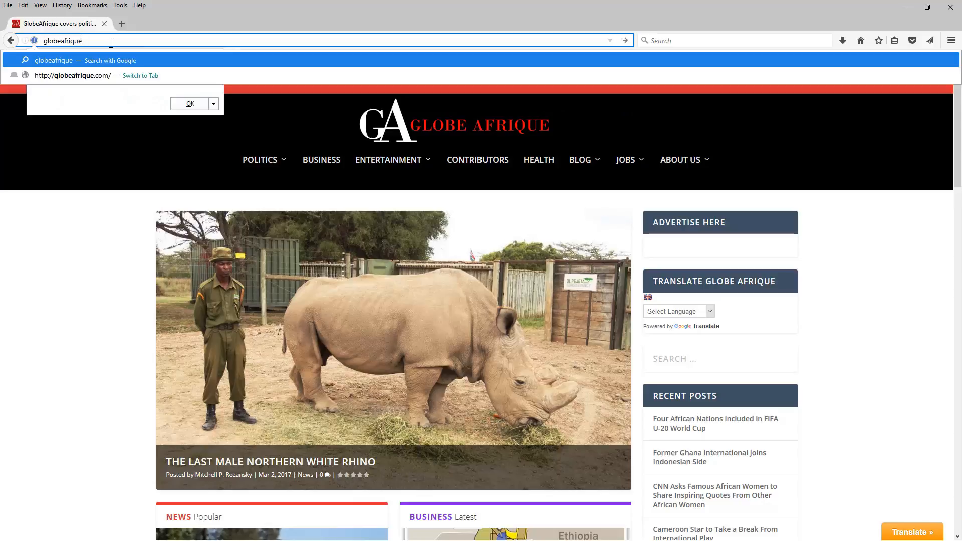
key(Return)
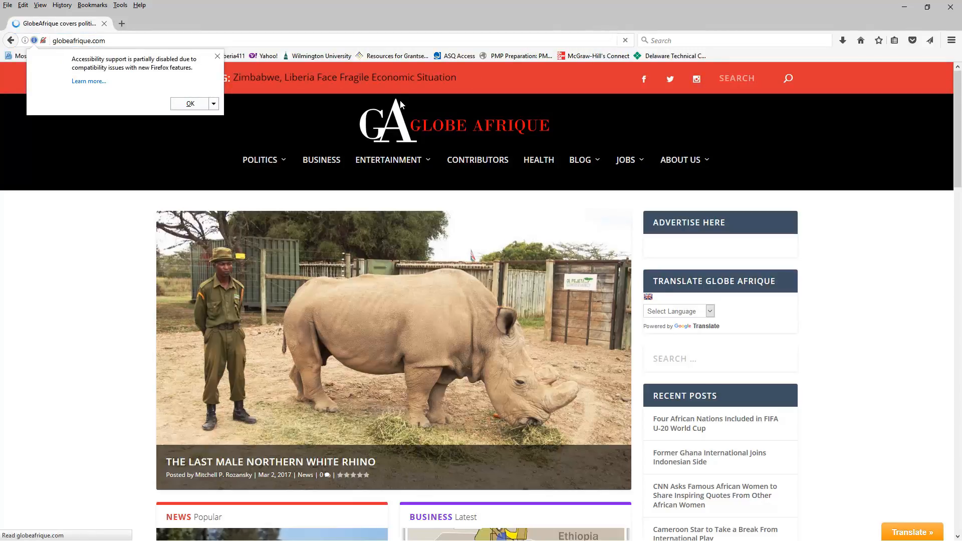
mouse_move(395, 165)
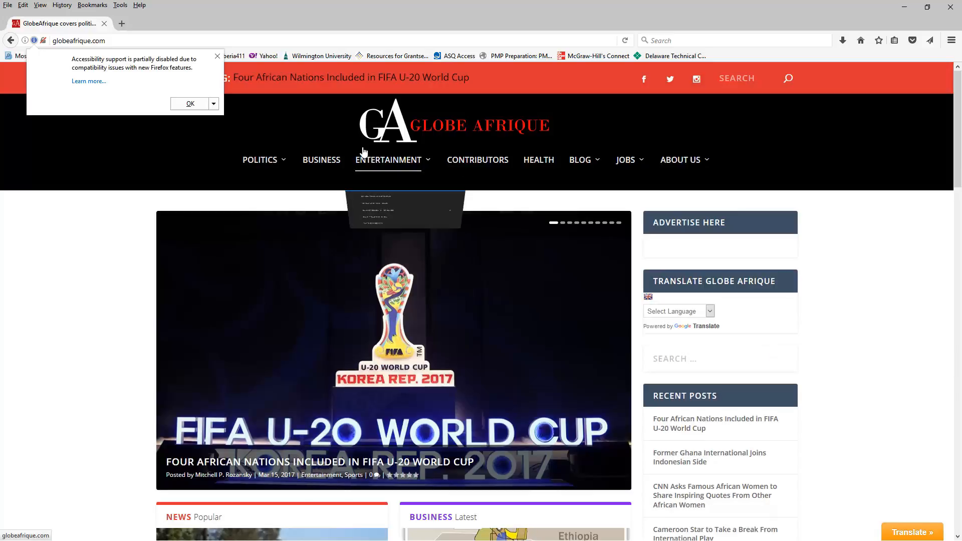
click(217, 57)
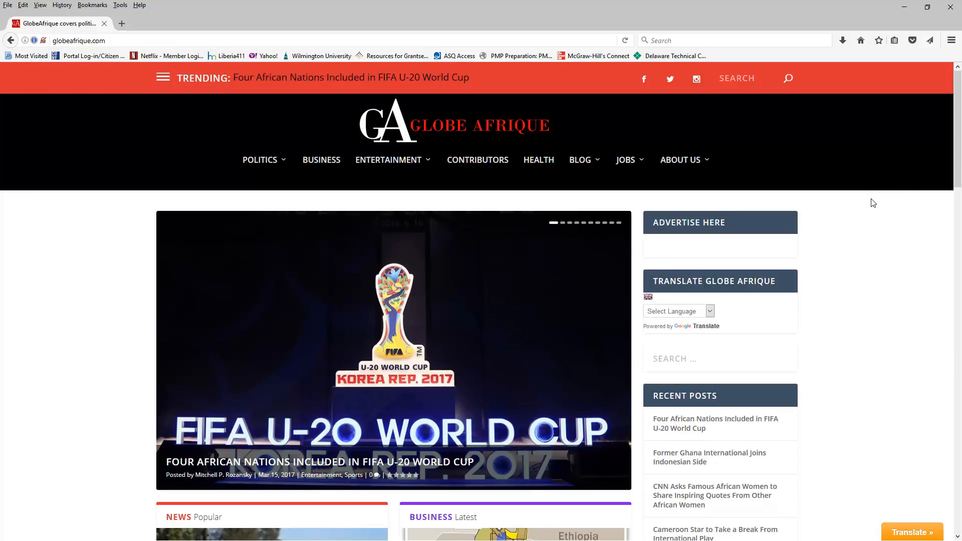
- Log in to the site with the account username and password using the sidebar login form
scroll(873, 203, down, 6)
scroll(870, 210, down, 5)
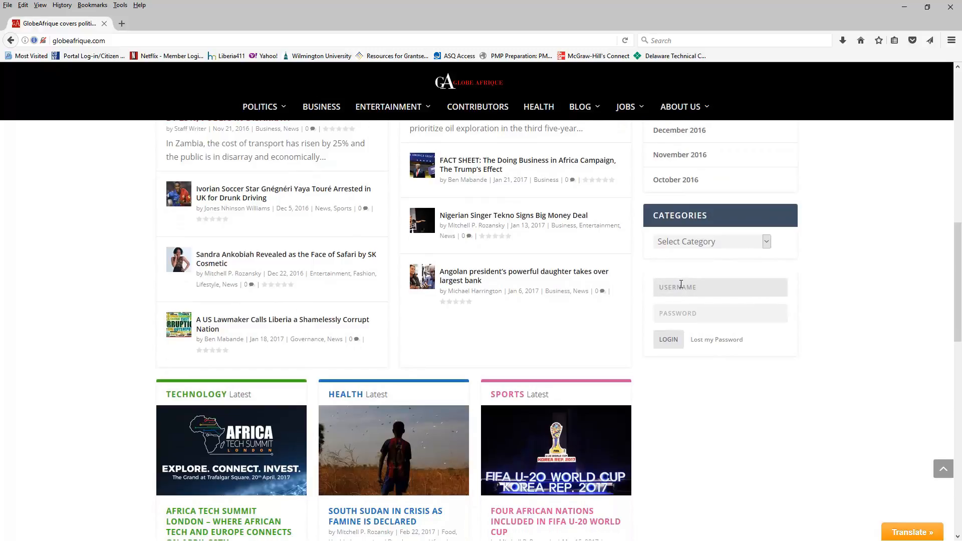
text(LawrenceK)
key(Tab)
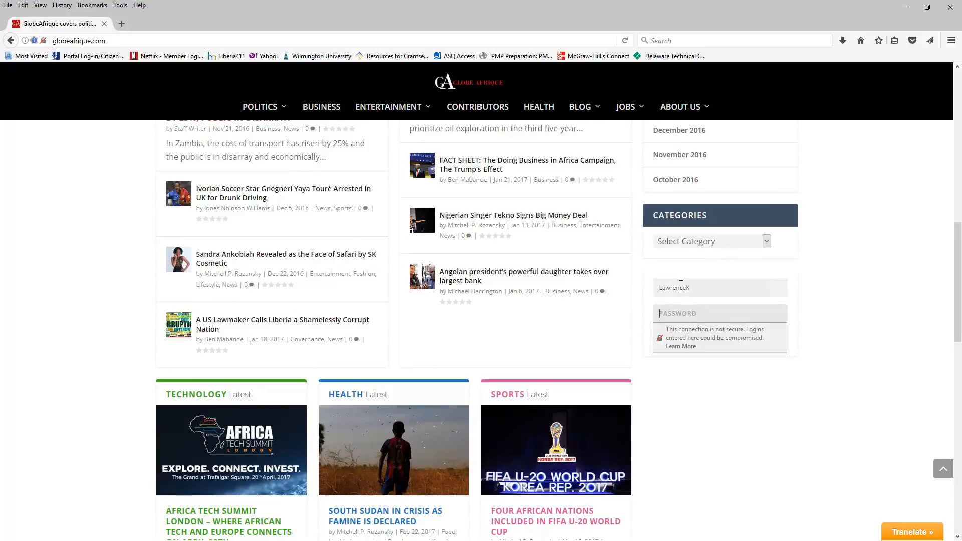
text(••••••••••••)
click(844, 322)
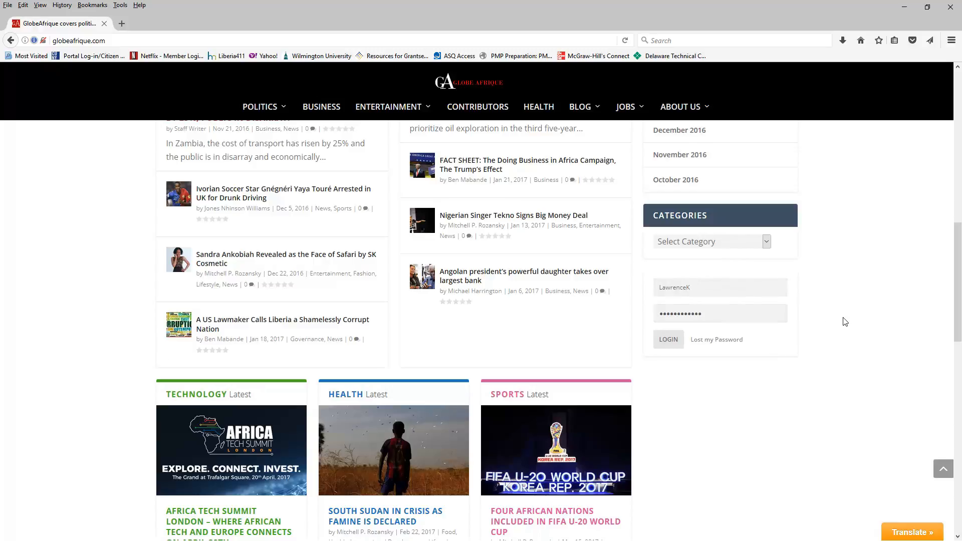
click(667, 340)
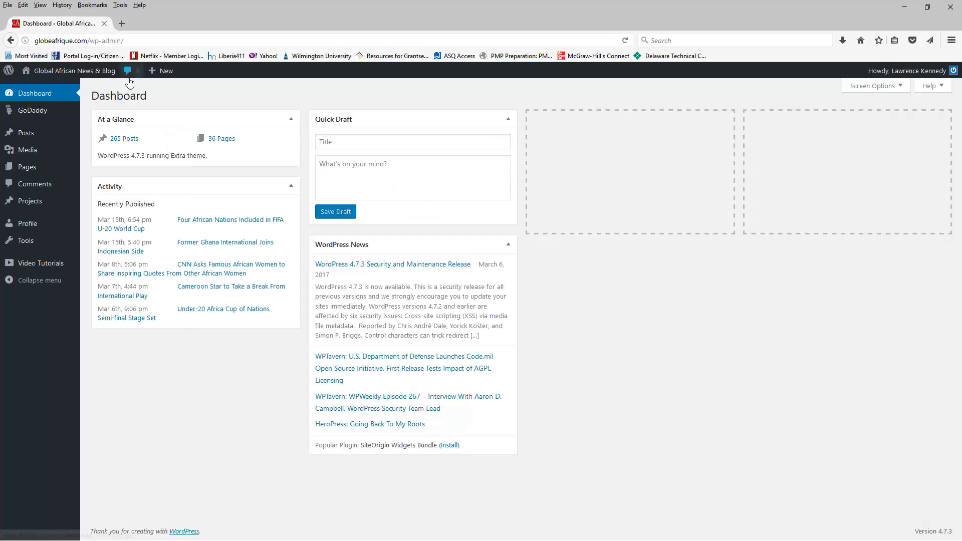
- Start a new blog post from the dashboard
mouse_move(153, 74)
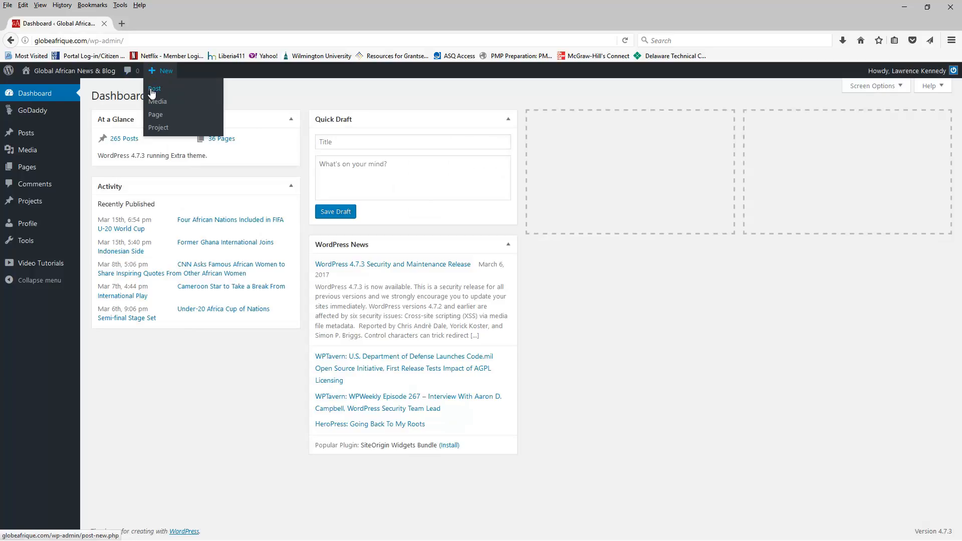
mouse_move(23, 138)
click(155, 91)
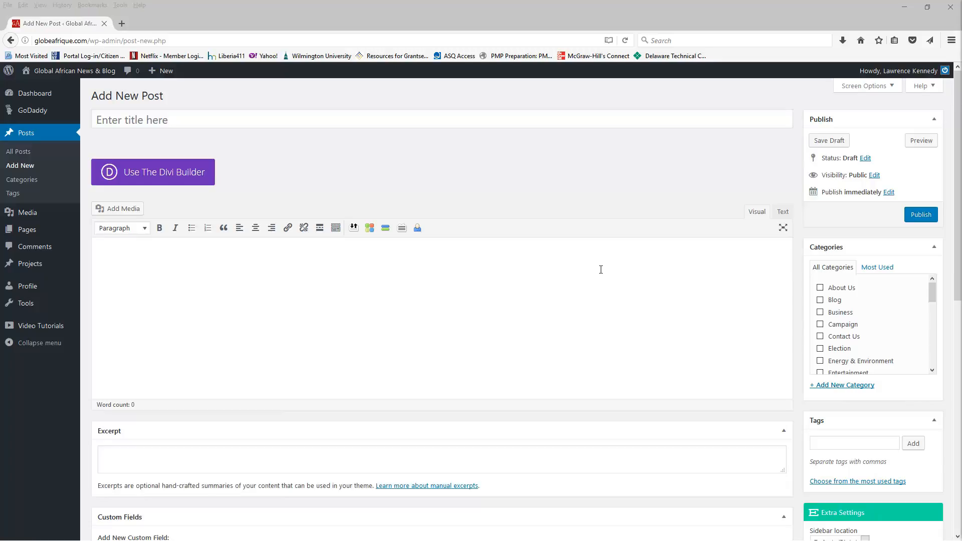
- Enter the post title "Impact of U.S. Budget Cuts on Developing Countries"
click(117, 121)
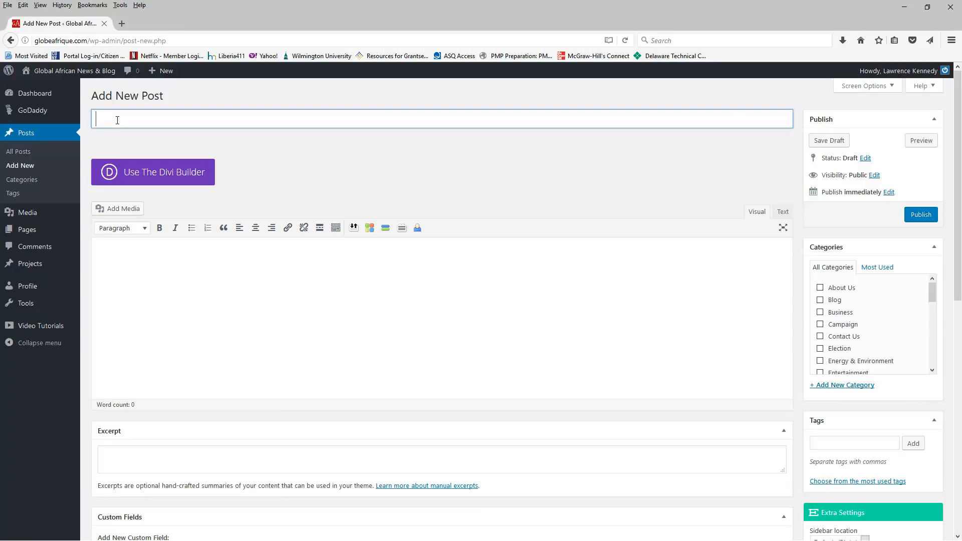
text(Impact of U.S. Budget Cuts on D)
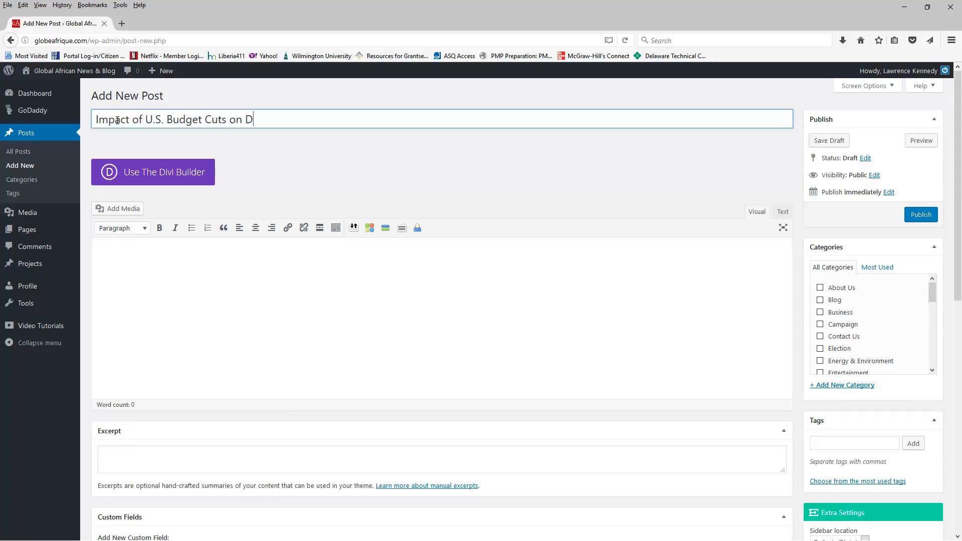
text(eveloping Countries)
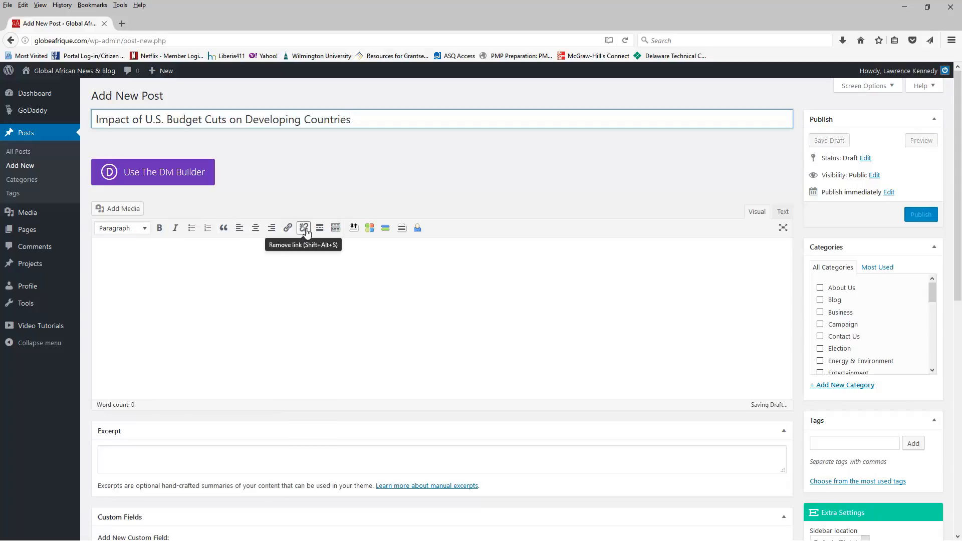
- Expand the editor toolbar and paste the article text into the post body
click(335, 228)
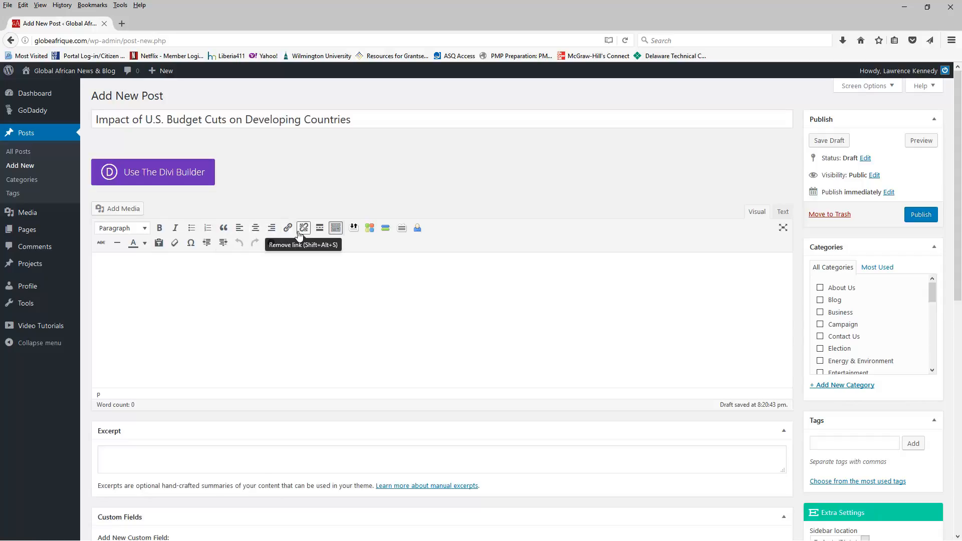
click(114, 272)
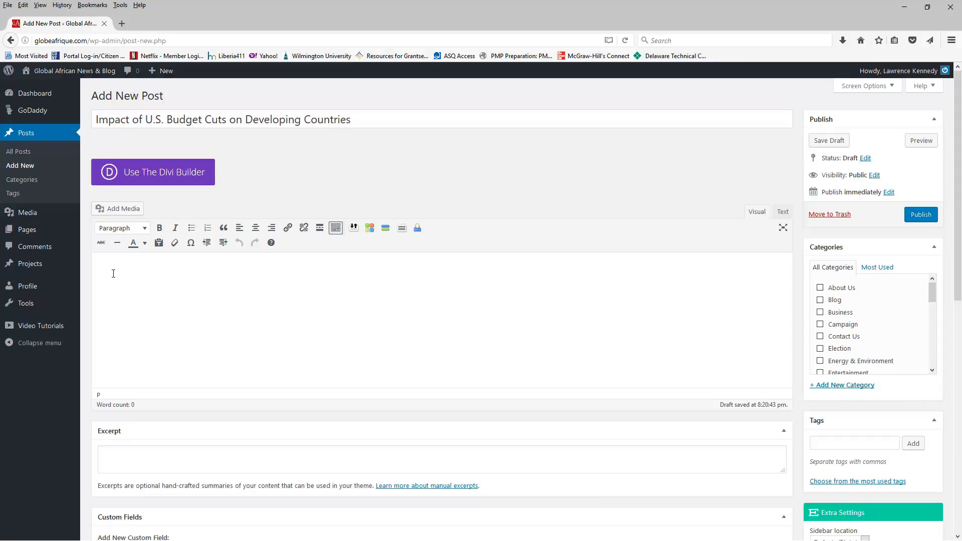
text(This chapter provides a review of the literature and serves as a foundation for the study.  It is not designed to be a complete history of traditional project management methodologies, project success or failures, international development projects and international development project management methodologies.  Instead, the aim is to provide a foundation on which this study can support the hypotheses.  Moreover, it helps conceptualize a new framework for international development (ID) project management in underdeveloped countries. This study looks at the factors that contribute to USAID project failures, an inverse of project success, with a focus on projects implemented in Liberia between 2005 to 2016. The study also considers how Agile and Scrum project management methodologies can be used to increase successful ID project outcomes. The motivation for research study stems from the 2014 Ebola crisis in West Africa. By the end of the crisis, the virus had reportedly infected 10,666 people in Liberia, and 4,806 died (Organization, 2016).  Per USAID dollars to results reports, between 2011 to 2014, Liberia received about US$547.3 million dollars in development assistance from the United States. The United States Aid Agency allocated US$140 million to Liberia’s healthcare sector. At the height of the Ebola crisis, Liberia’s health ministry reported shortages of latex gloves and personal protective equipment (PPE), thus, placing health care workers at an increased risk of infection.)
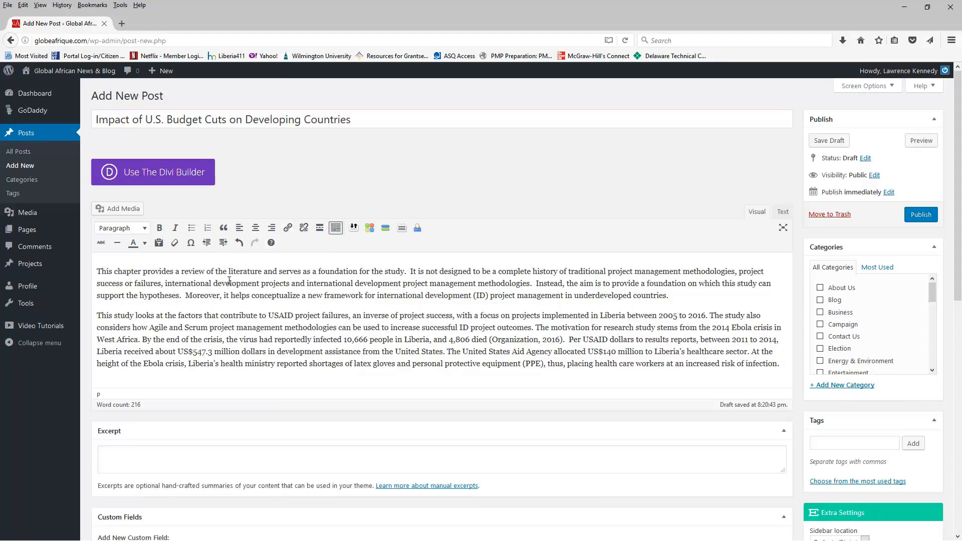
drag(228, 271, 301, 271)
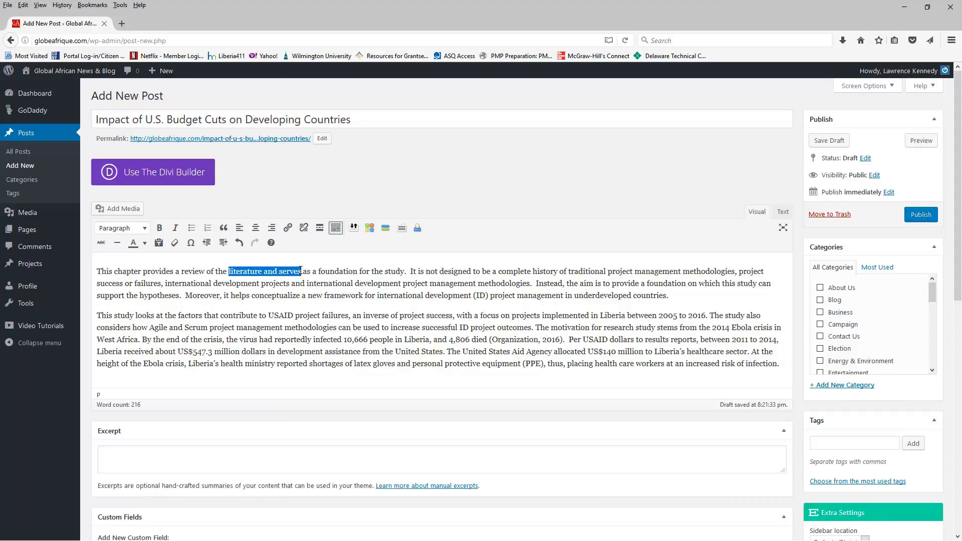
click(290, 230)
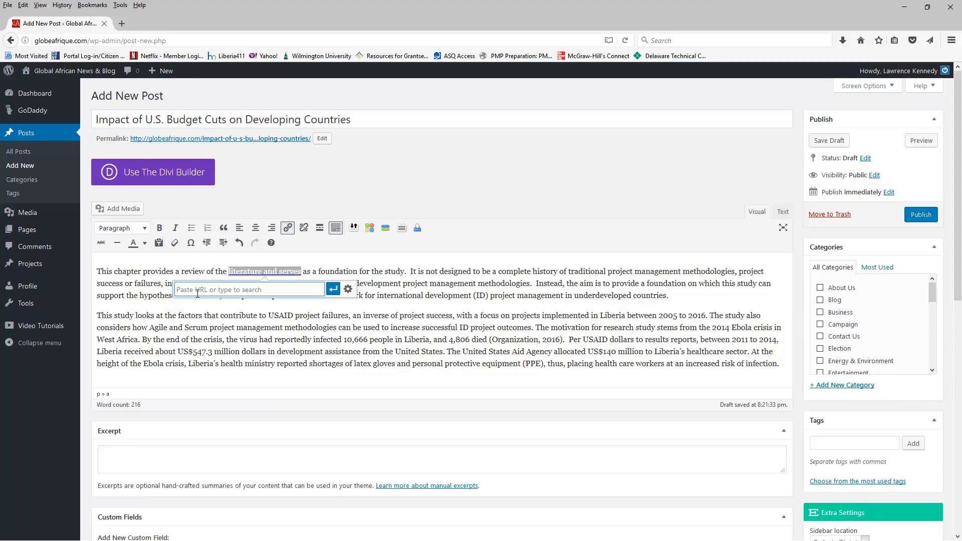
text(http://bbc.com)
click(332, 293)
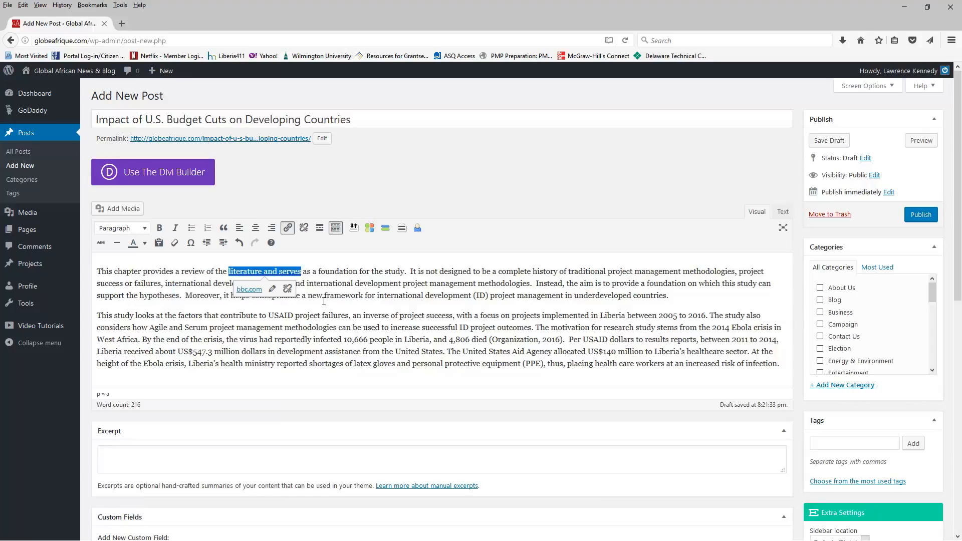
click(319, 330)
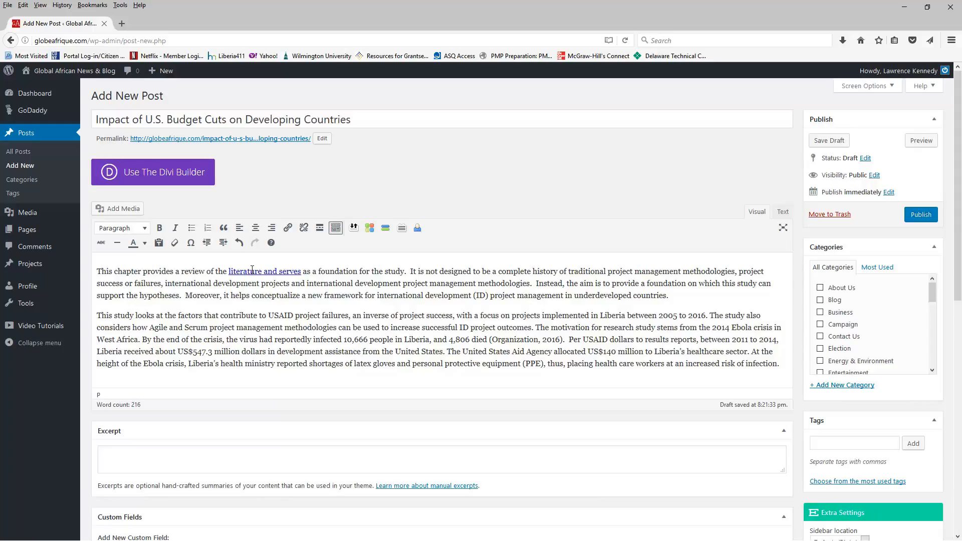
click(203, 279)
- Tick the Election, Events, Governance, International Development and News categories for the post
drag(931, 290, 936, 311)
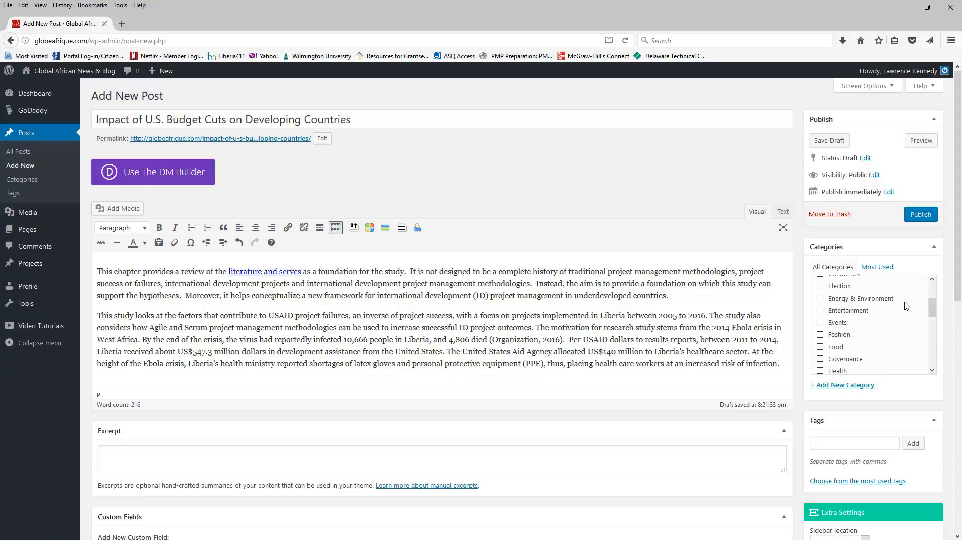
click(820, 287)
click(819, 323)
click(820, 358)
scroll(885, 338, down, 3)
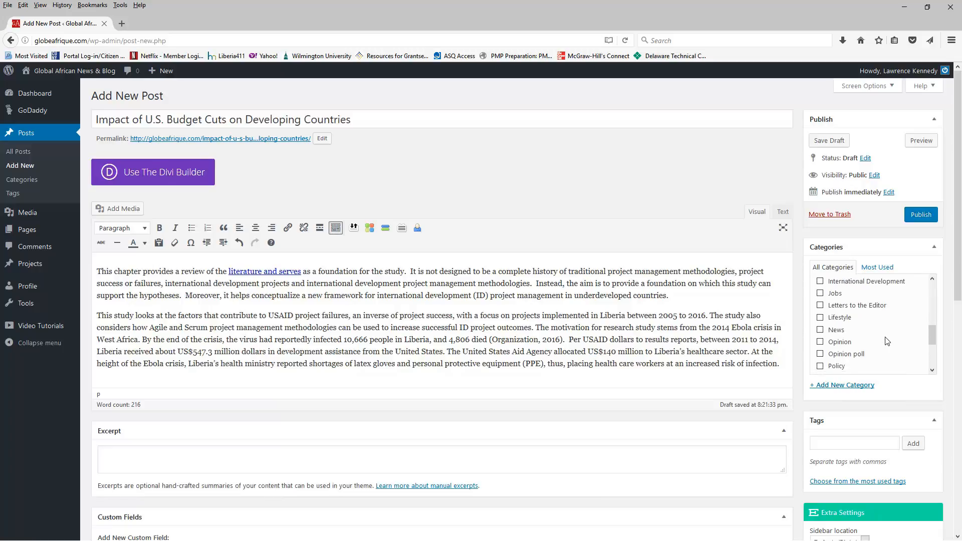
scroll(885, 341, up, 1)
click(820, 338)
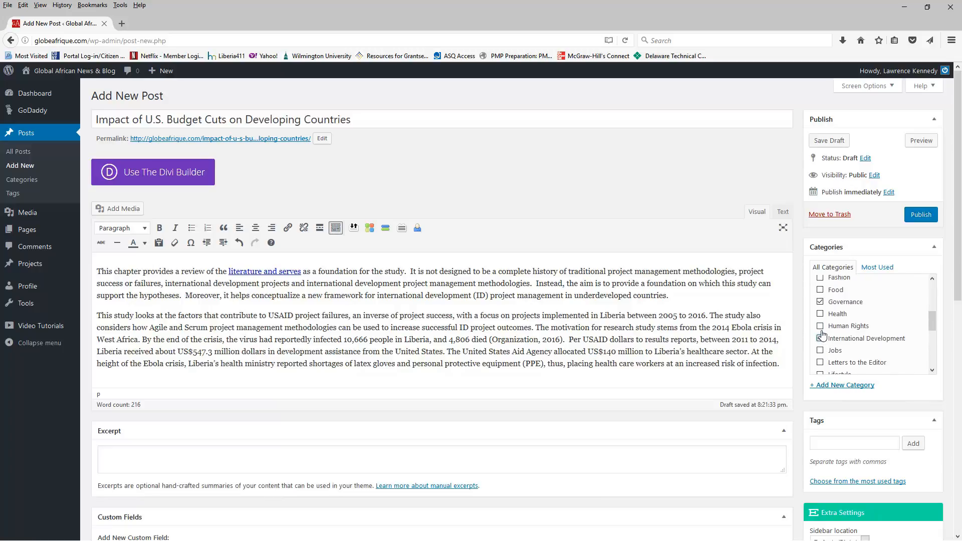
scroll(874, 335, down, 3)
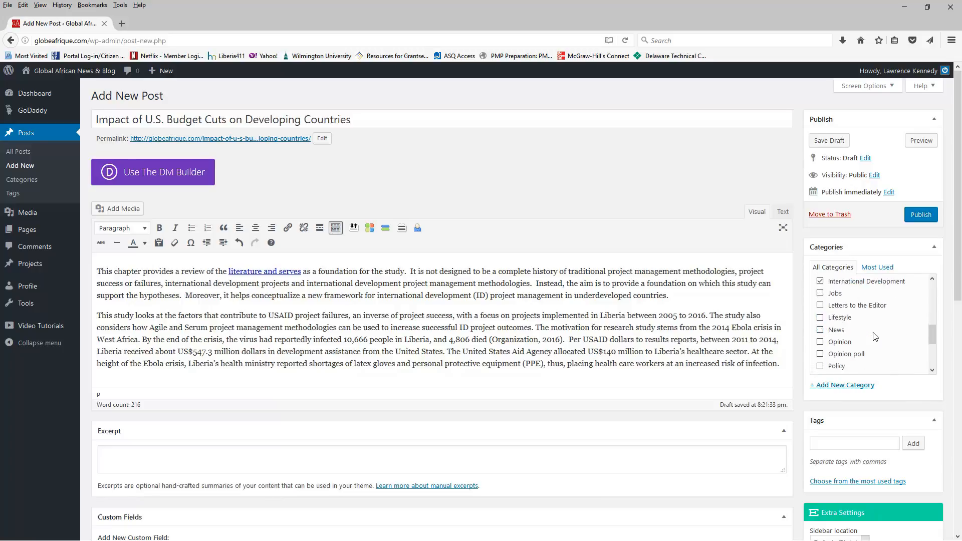
click(821, 330)
- Add the tags Liberia, development and budget cuts to the post
drag(958, 264, 944, 386)
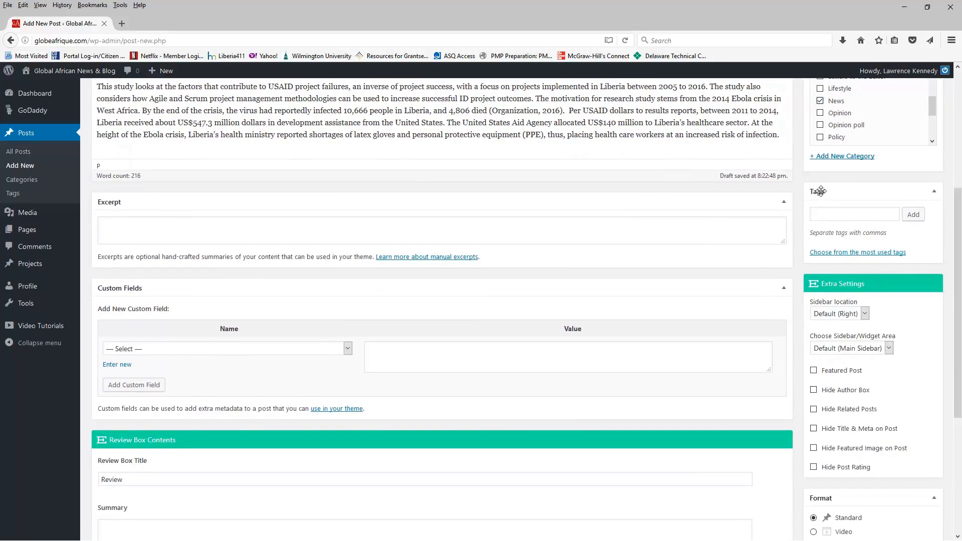
click(839, 219)
text(Liberia, developm)
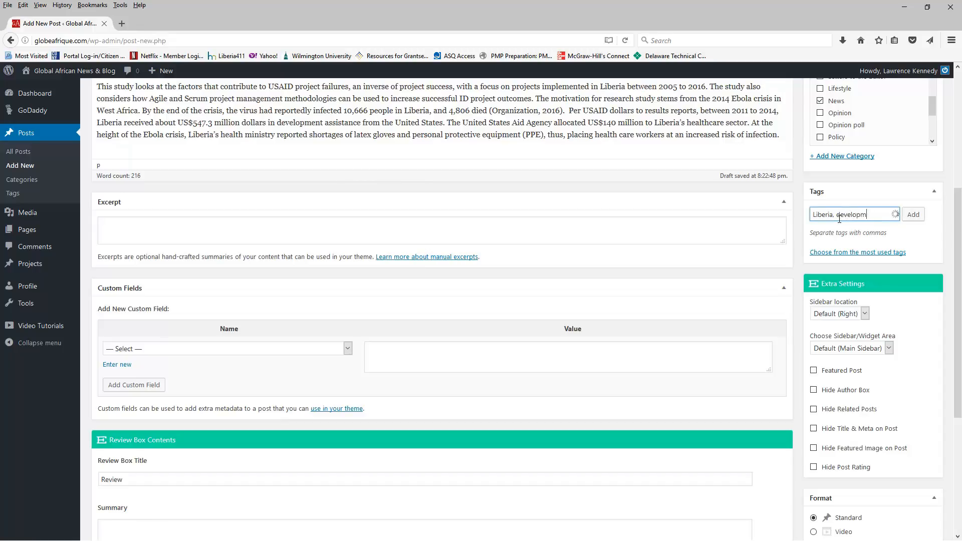
text(ent,)
text(budget cuts)
click(915, 216)
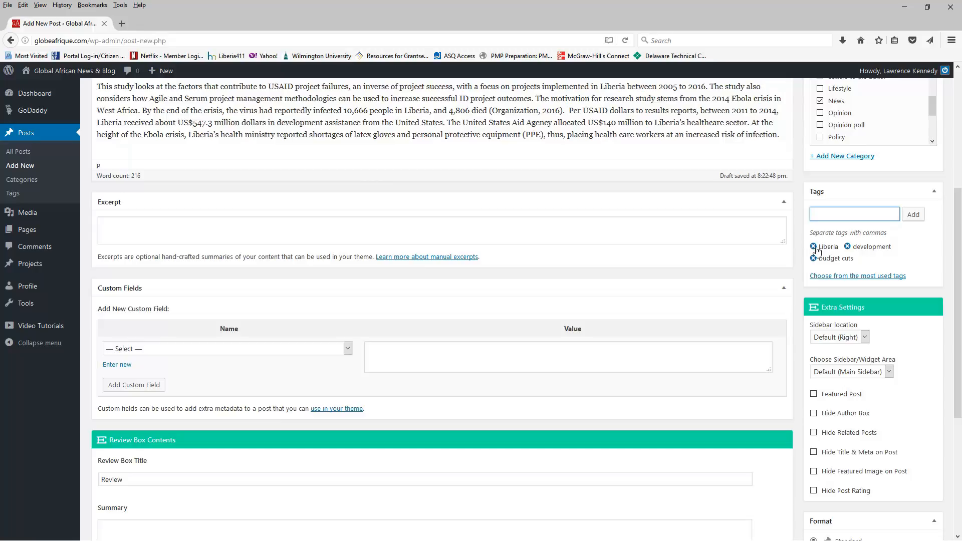
- Open the featured image picker and switch from the media library to the stock photos collection
scroll(863, 271, down, 2)
scroll(863, 271, down, 7)
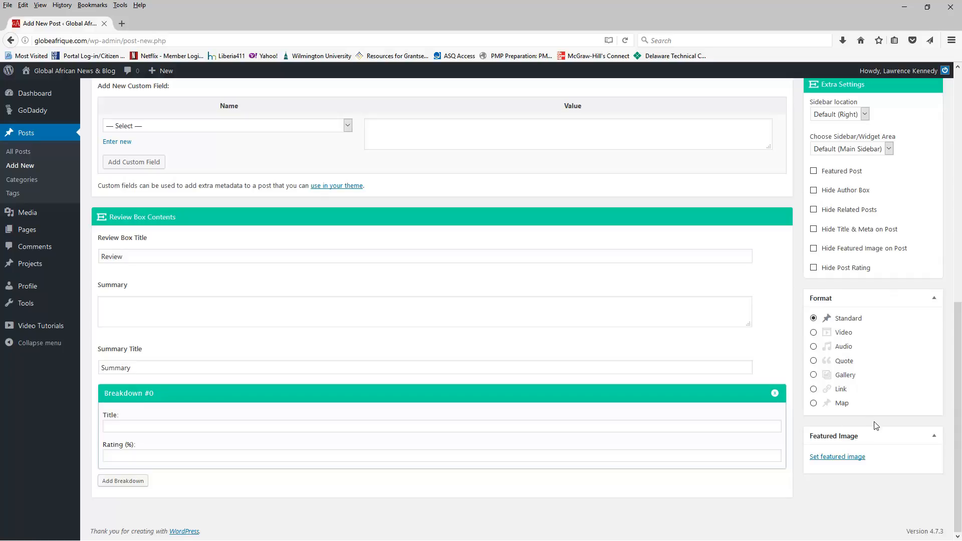
scroll(790, 316, up, 2)
scroll(798, 329, down, 2)
click(837, 460)
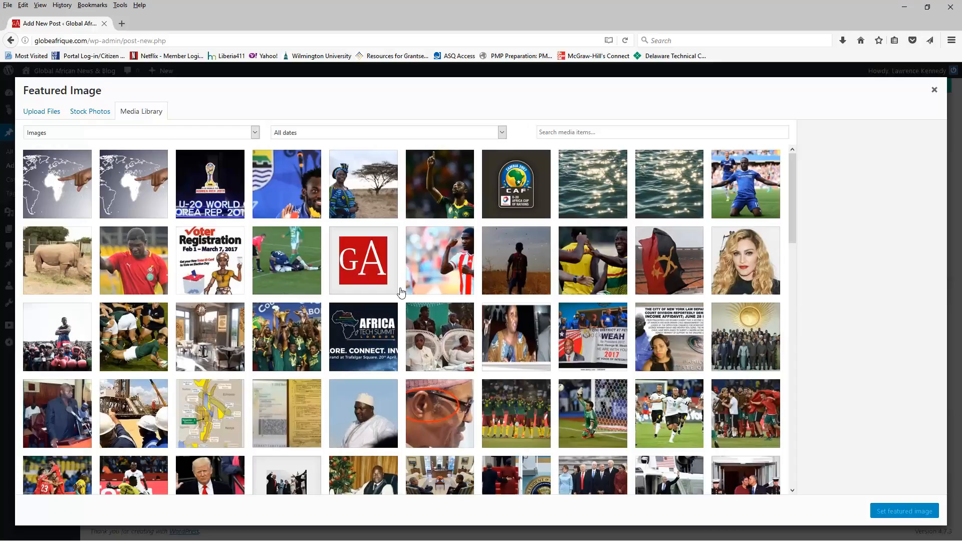
scroll(428, 283, down, 5)
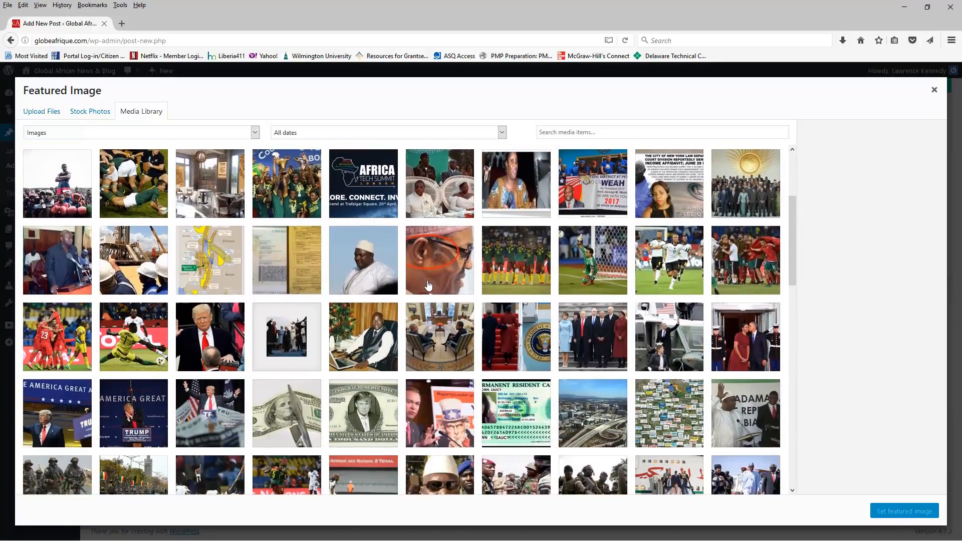
scroll(428, 283, up, 5)
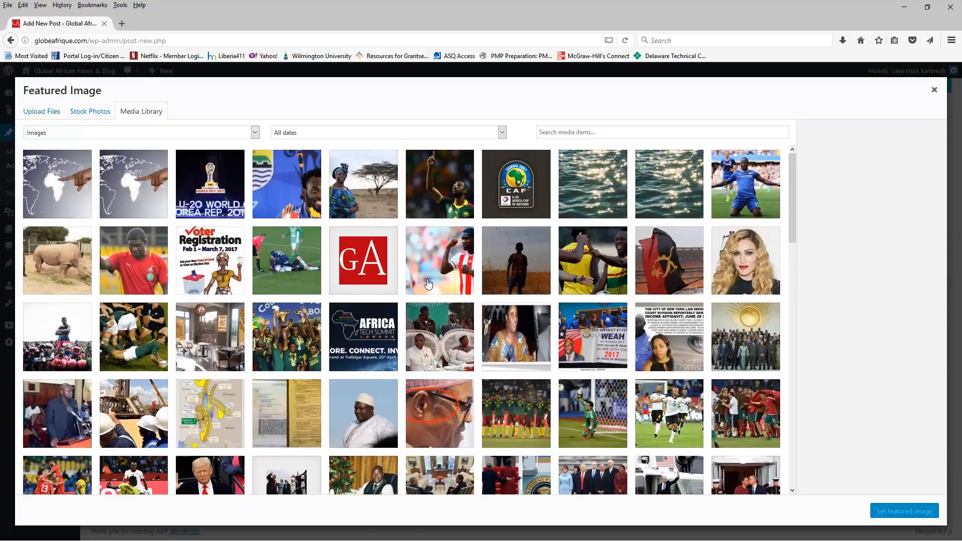
click(86, 112)
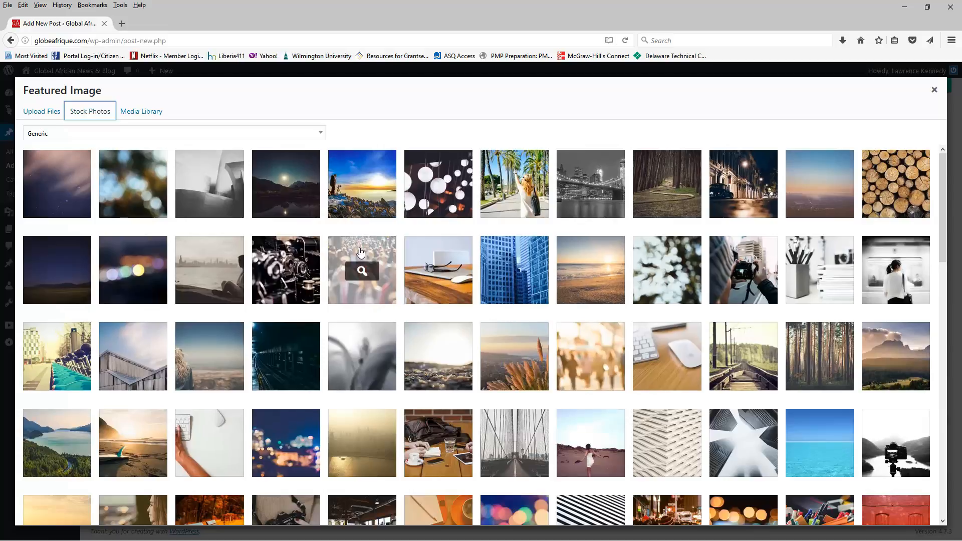
- Browse the stock photos and import the night street scene of a person wearing a beanie and backpack
click(371, 264)
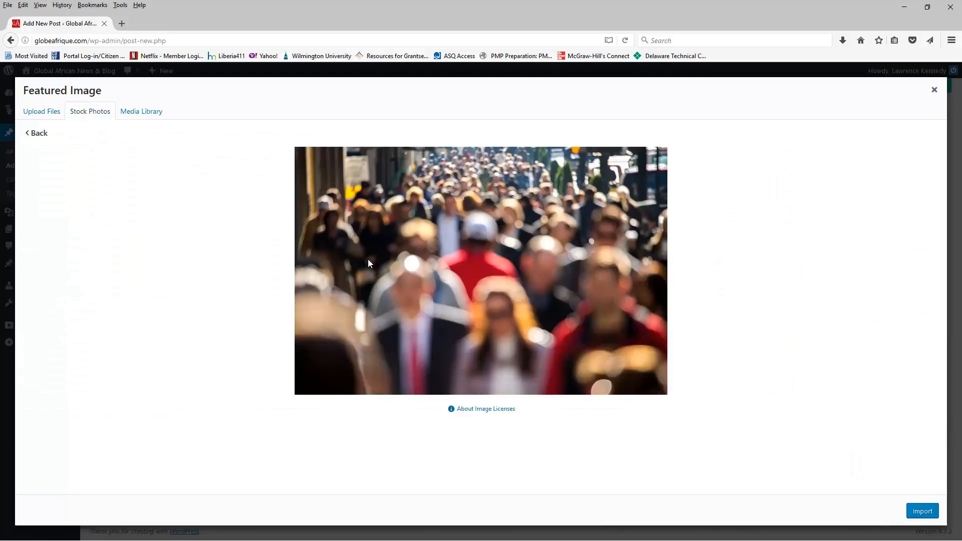
click(31, 133)
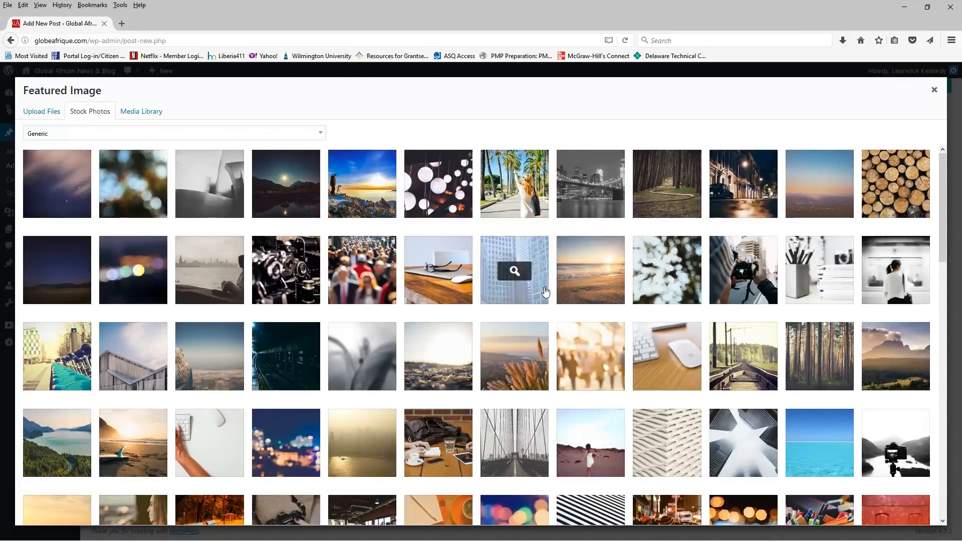
scroll(543, 290, down, 2)
scroll(545, 292, down, 1)
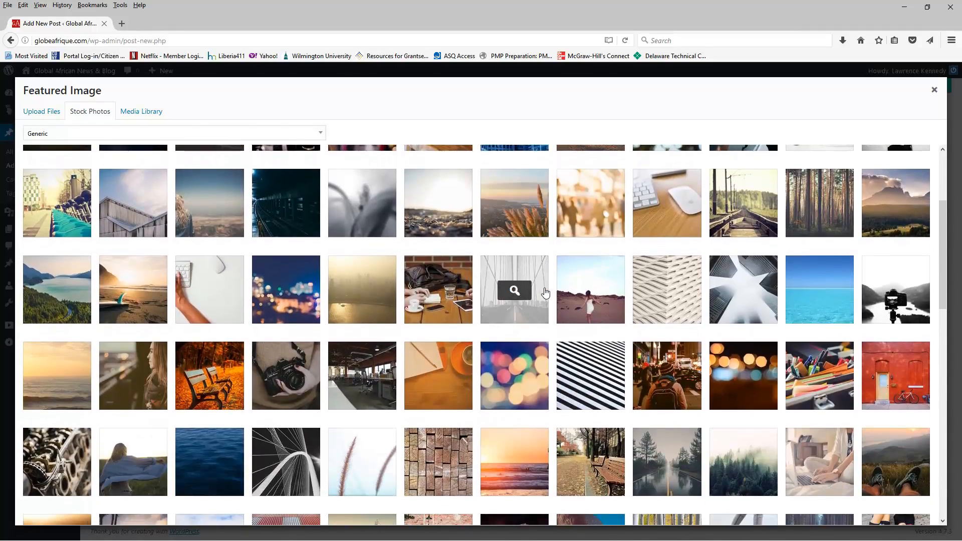
scroll(531, 260, down, 1)
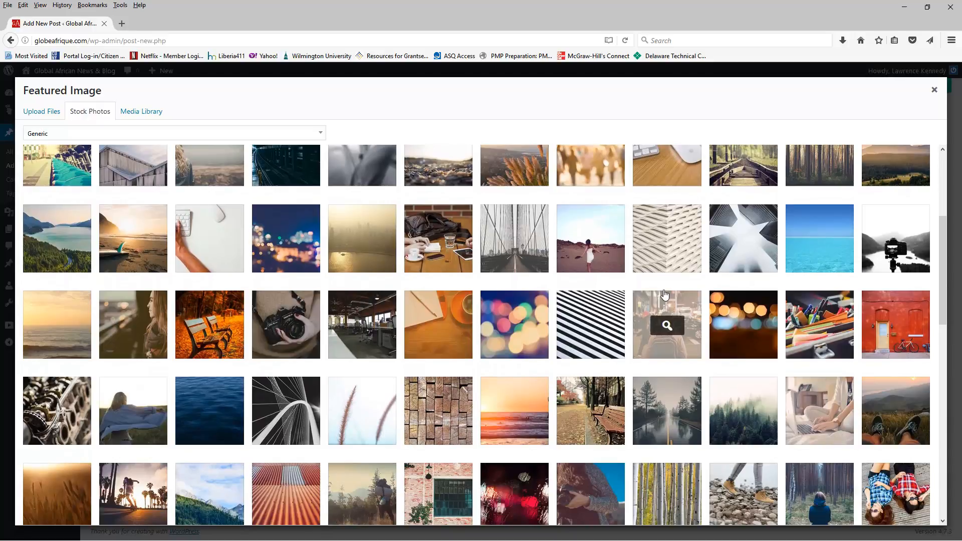
click(668, 325)
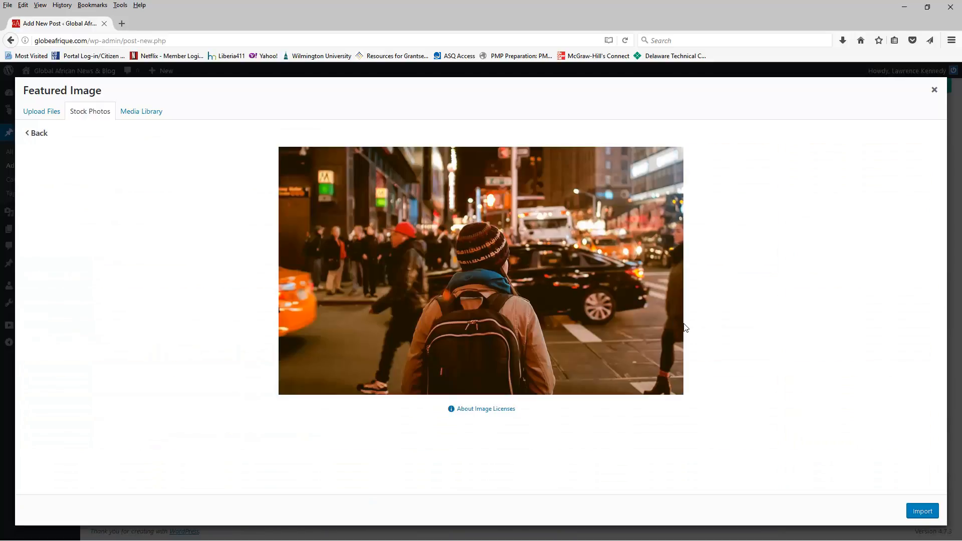
click(918, 510)
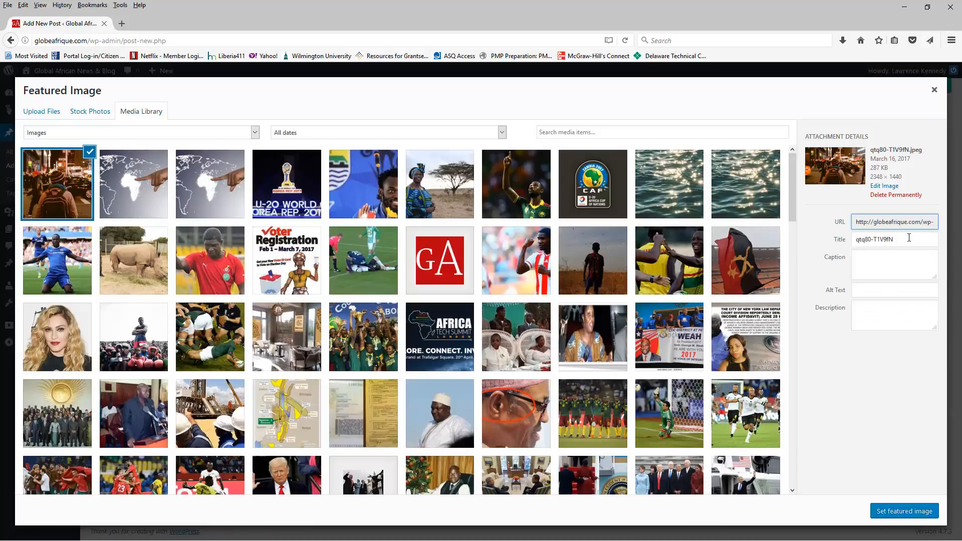
- Retitle the imported image International Development and set it as the post's featured image
drag(909, 238, 804, 238)
text(Yo)
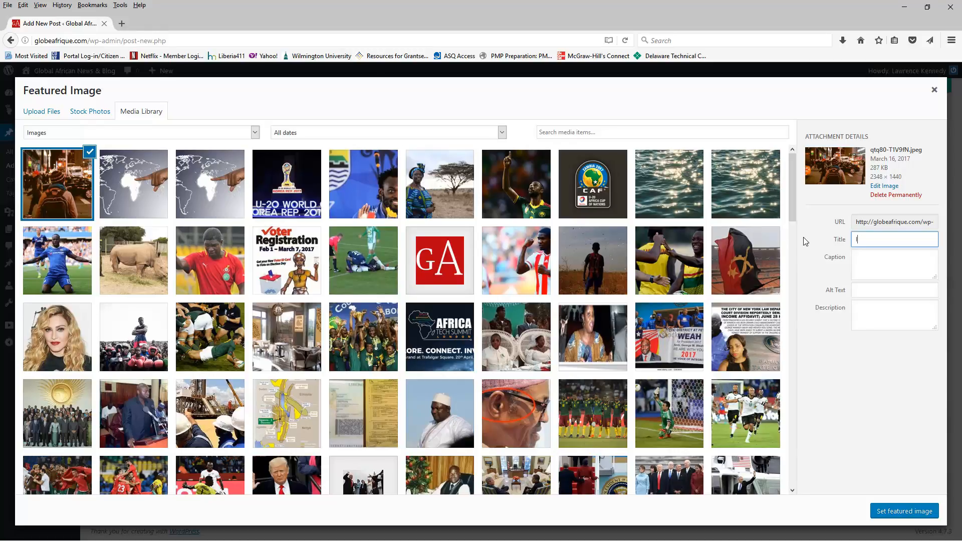
text(International Develop9mentmen)
click(911, 511)
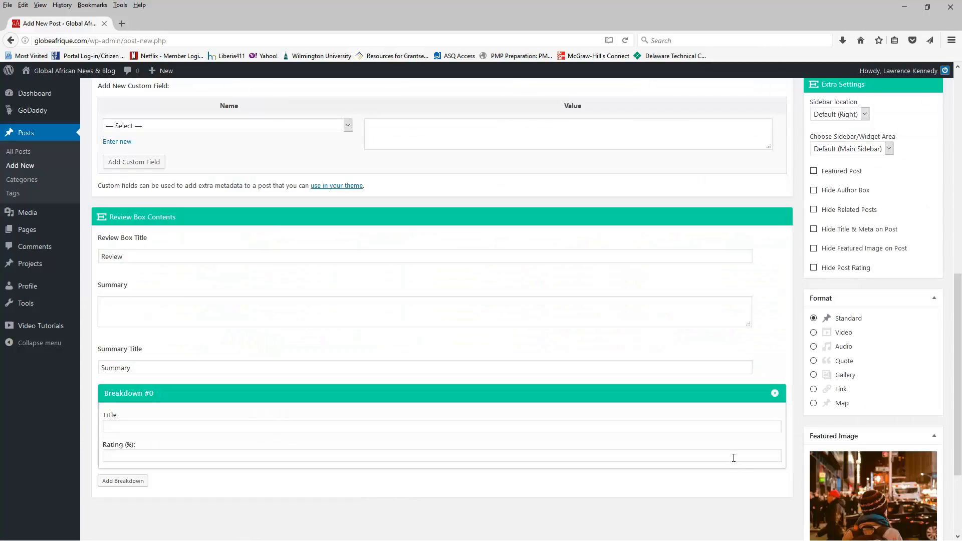
- Review the post's editor settings, categories, tags and featured image
scroll(732, 458, up, 3)
scroll(734, 461, up, 6)
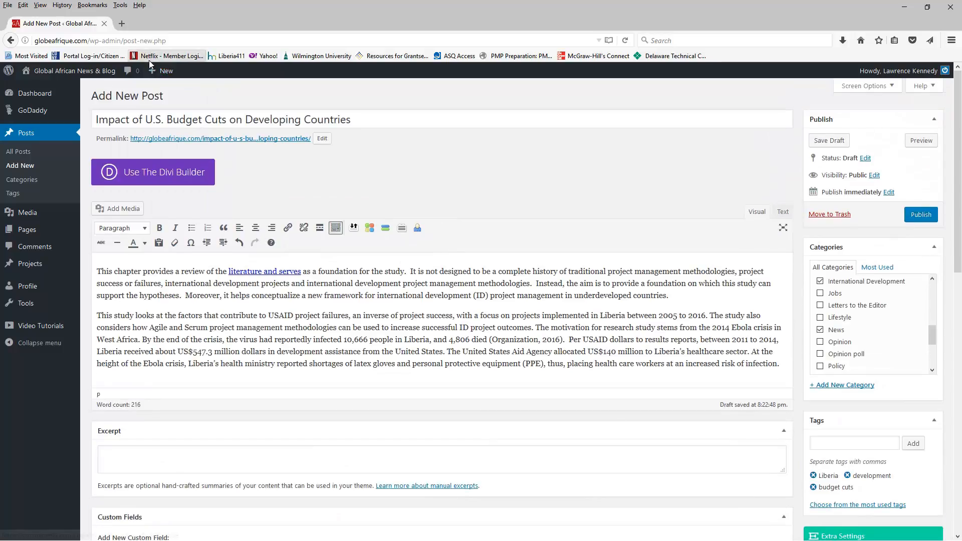
mouse_move(150, 73)
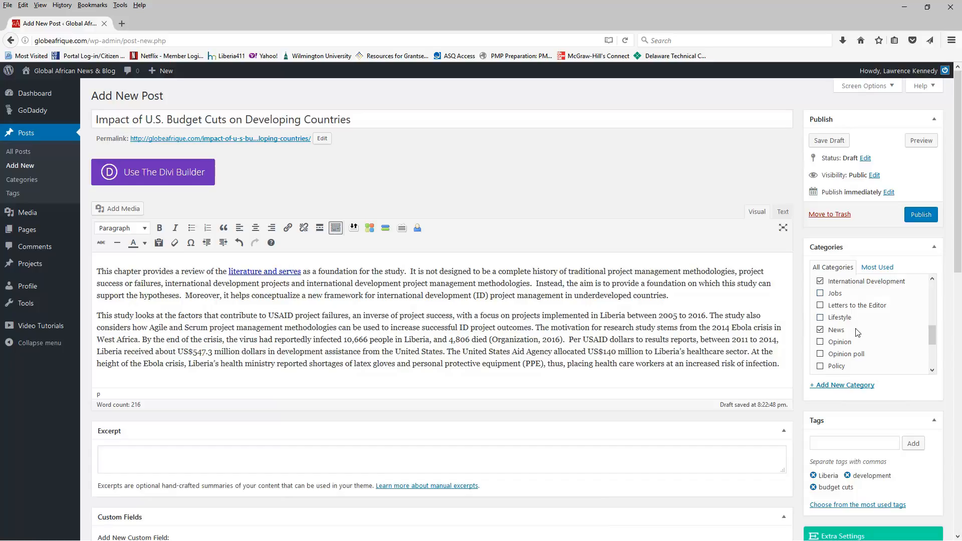
scroll(857, 336, down, 3)
scroll(855, 343, up, 5)
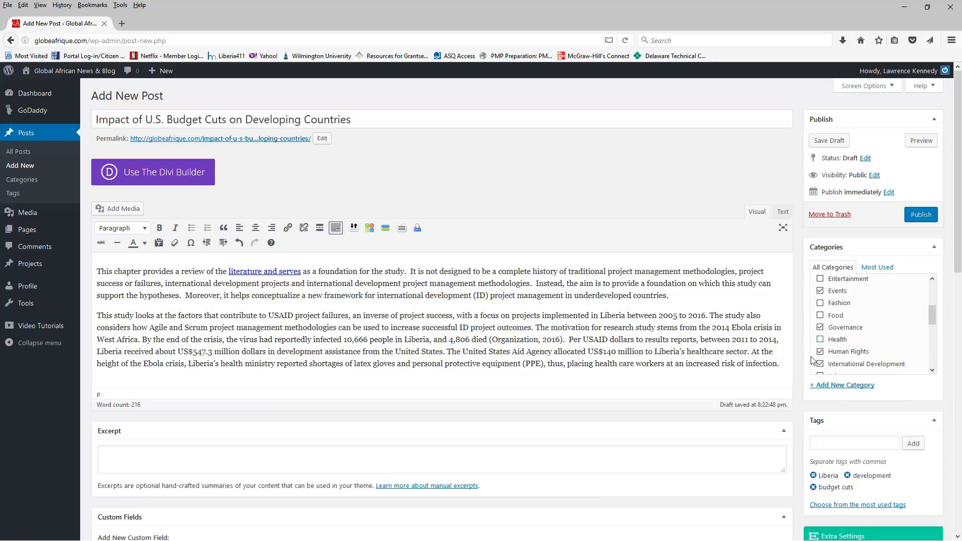
scroll(751, 380, down, 10)
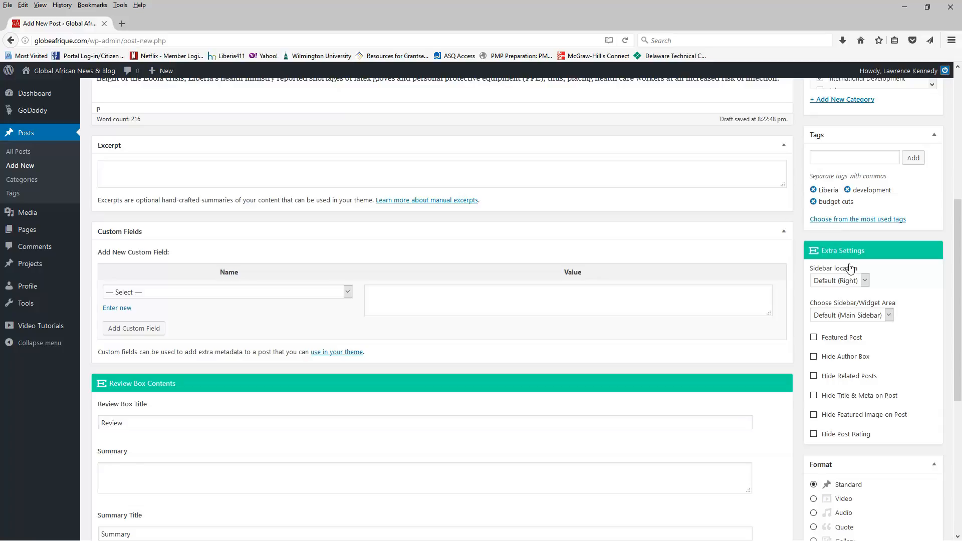
scroll(831, 388, down, 8)
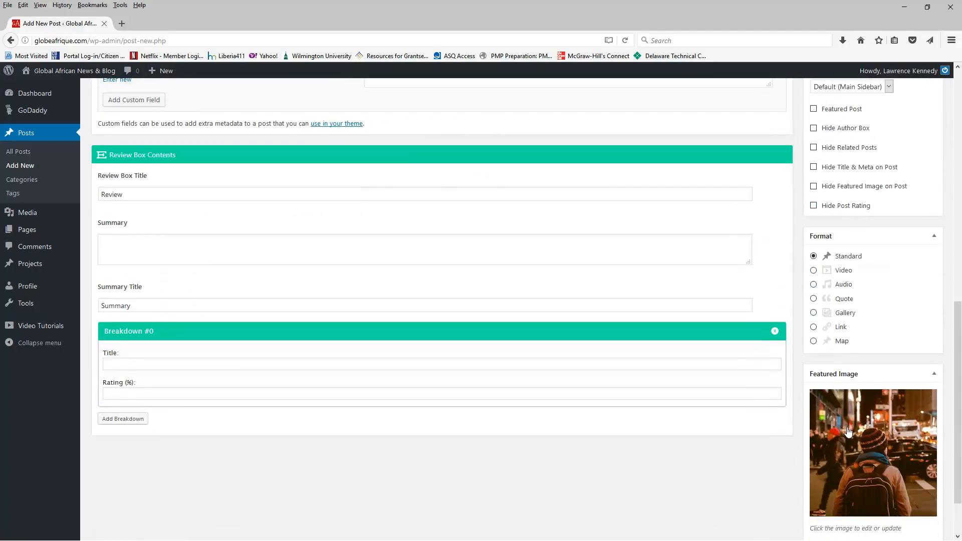
scroll(837, 432, up, 15)
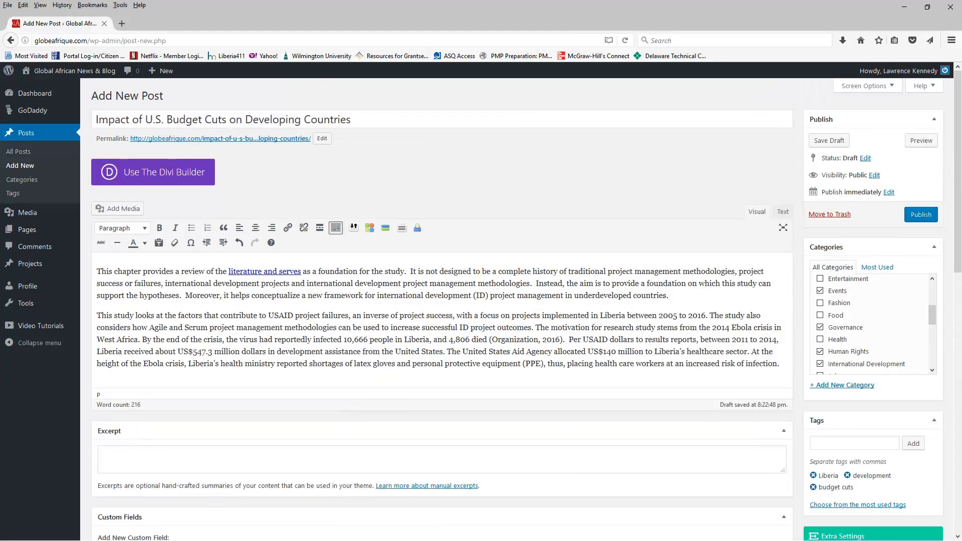
- Preview the post in a new tab, close the preview, and publish the post
click(921, 140)
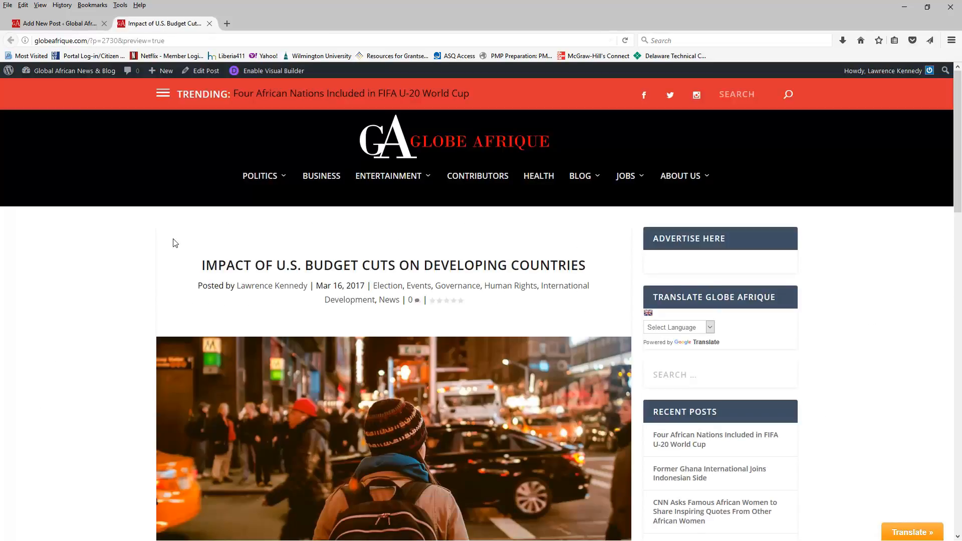
scroll(153, 253, down, 3)
scroll(152, 253, up, 2)
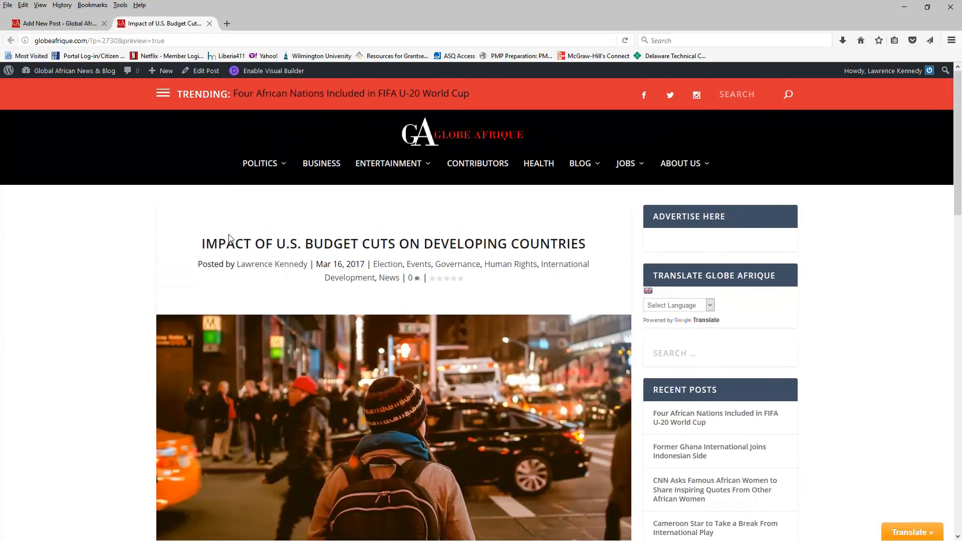
scroll(212, 261, down, 10)
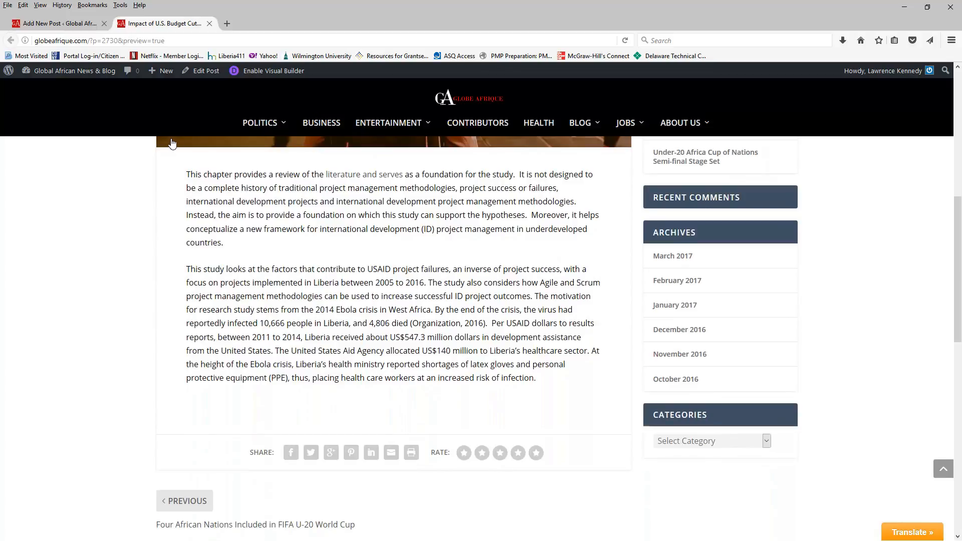
click(210, 24)
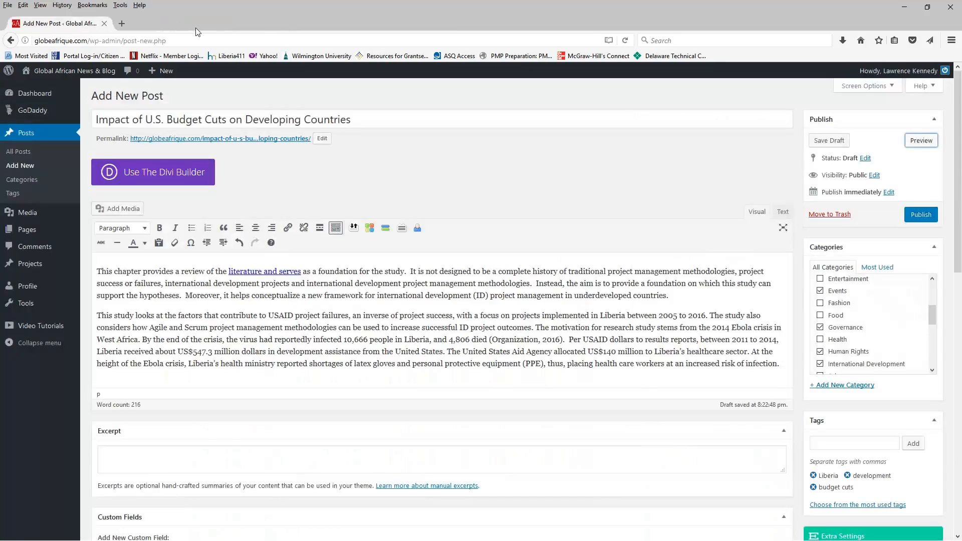
click(919, 216)
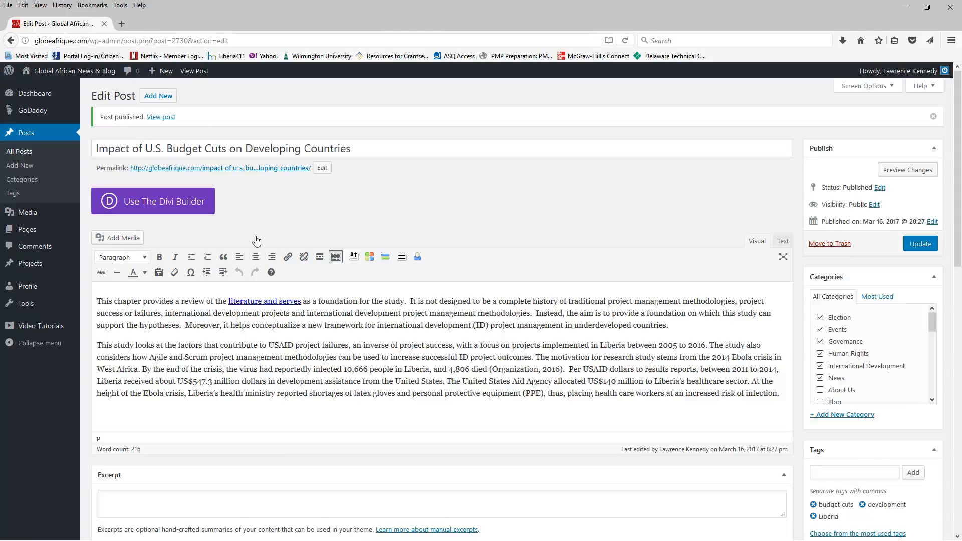
- Open globeafrique.com in a new tab and open the new post from Recent Posts
click(122, 24)
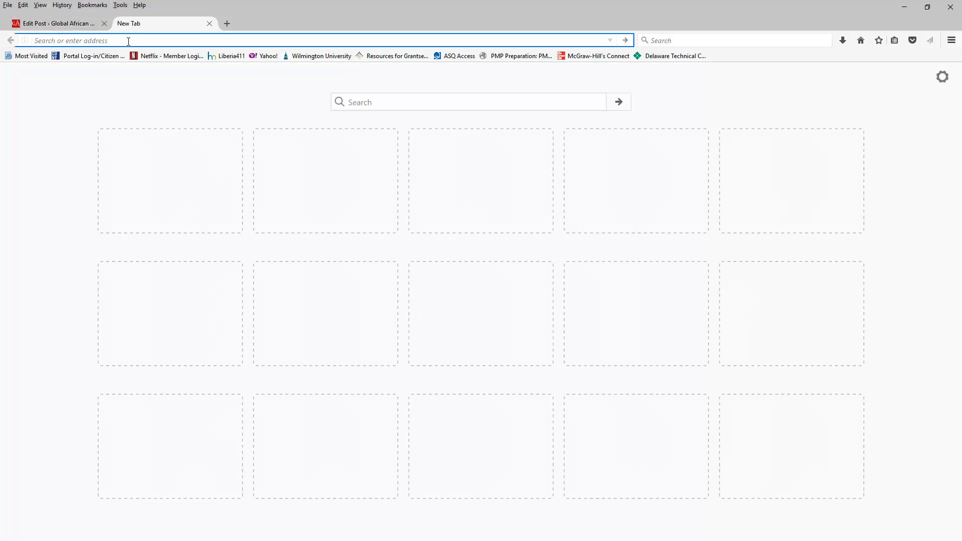
text(globe)
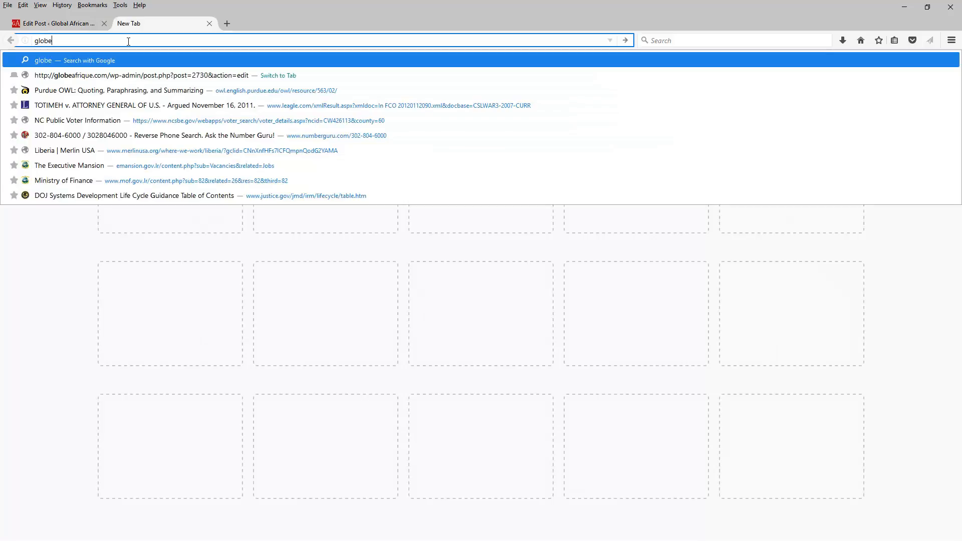
text(afrique.com)
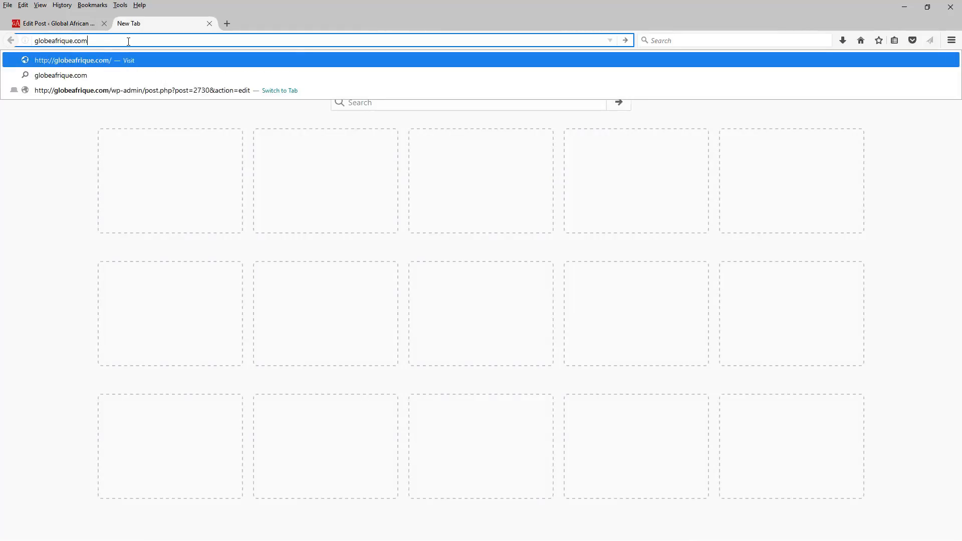
key(Return)
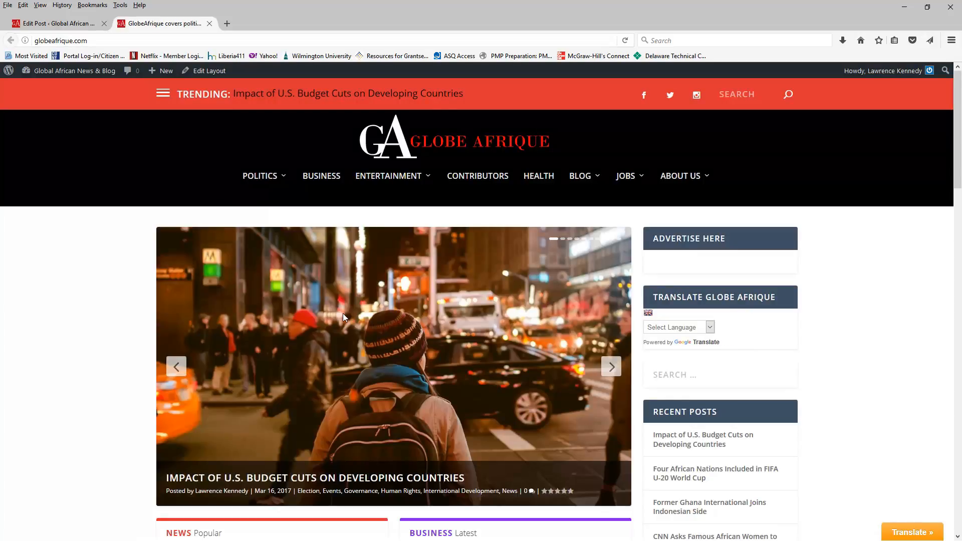
scroll(342, 313, down, 5)
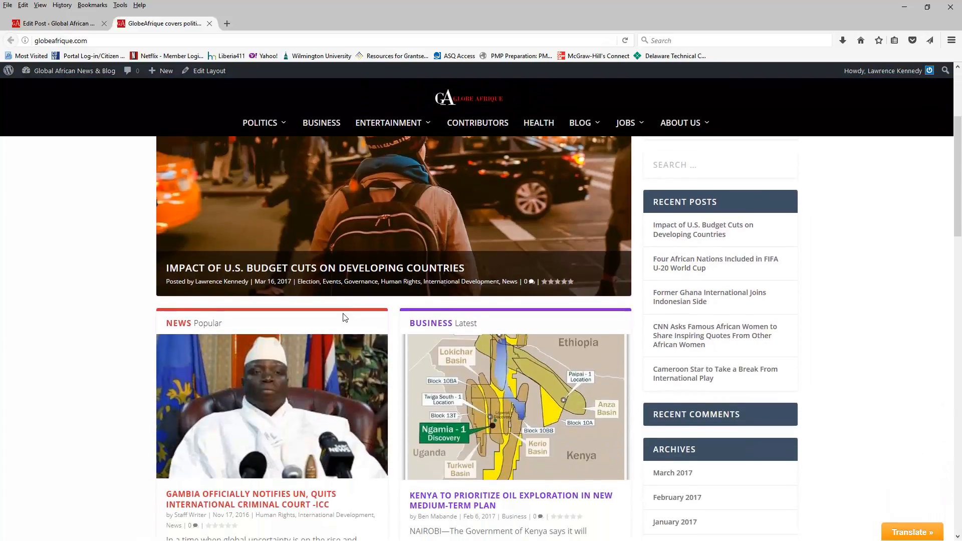
scroll(335, 279, up, 1)
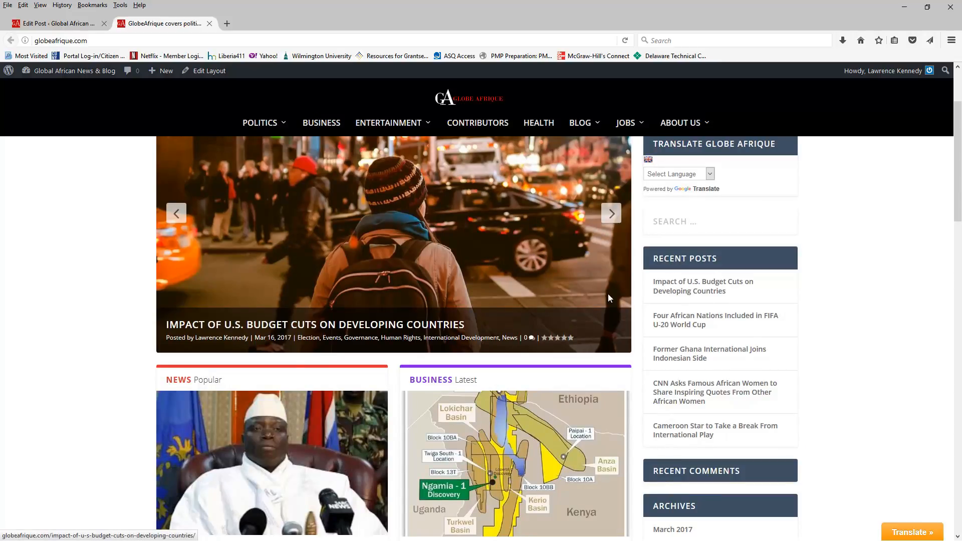
click(699, 286)
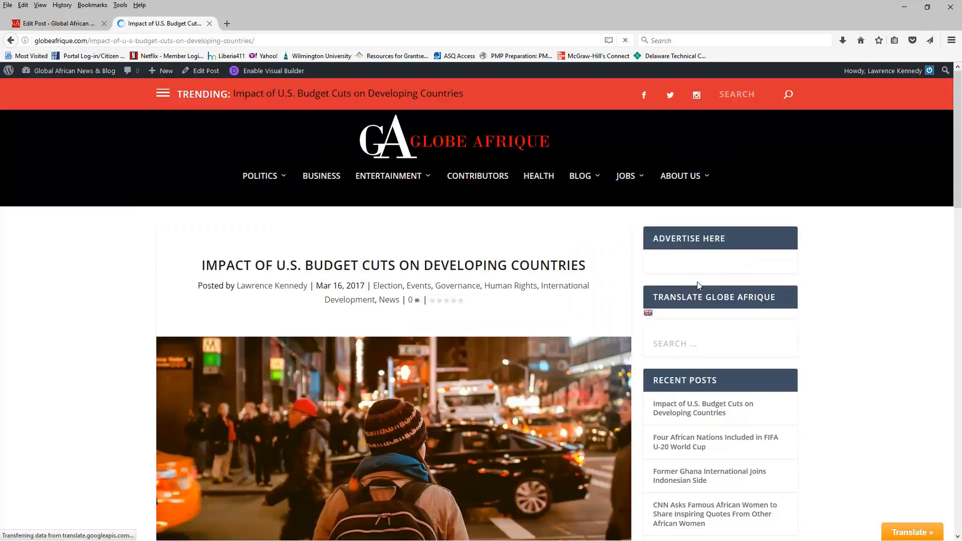
- Scroll through the published post to review its content
scroll(438, 334, down, 10)
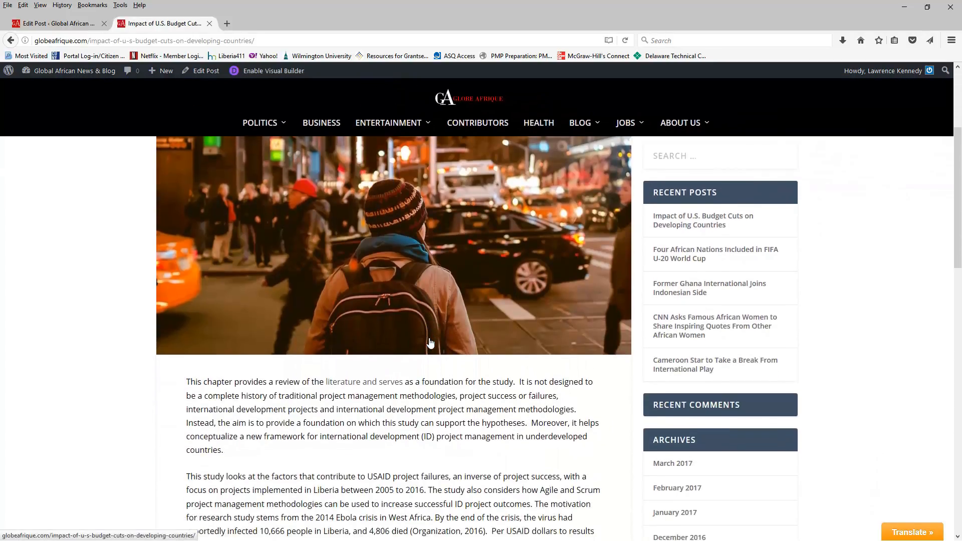
scroll(431, 342, down, 5)
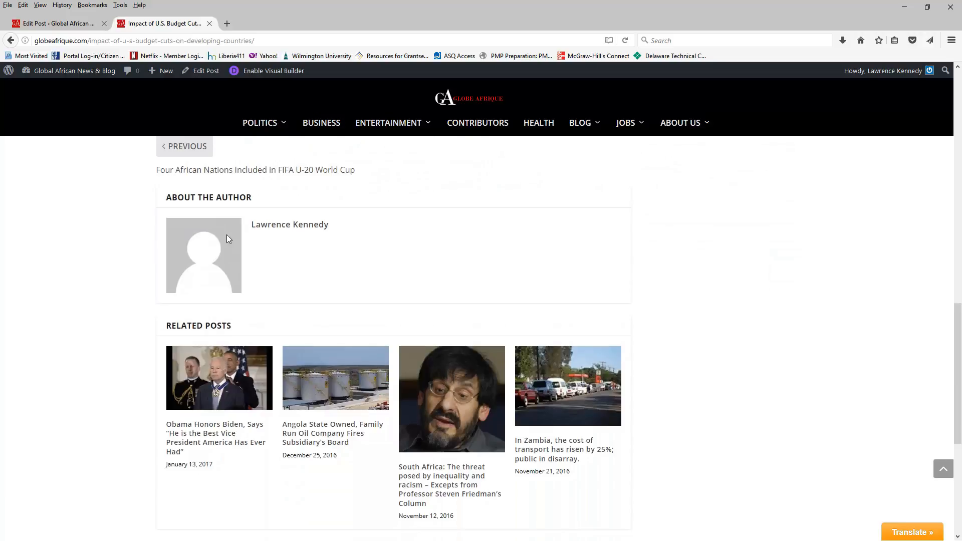
scroll(374, 241, up, 3)
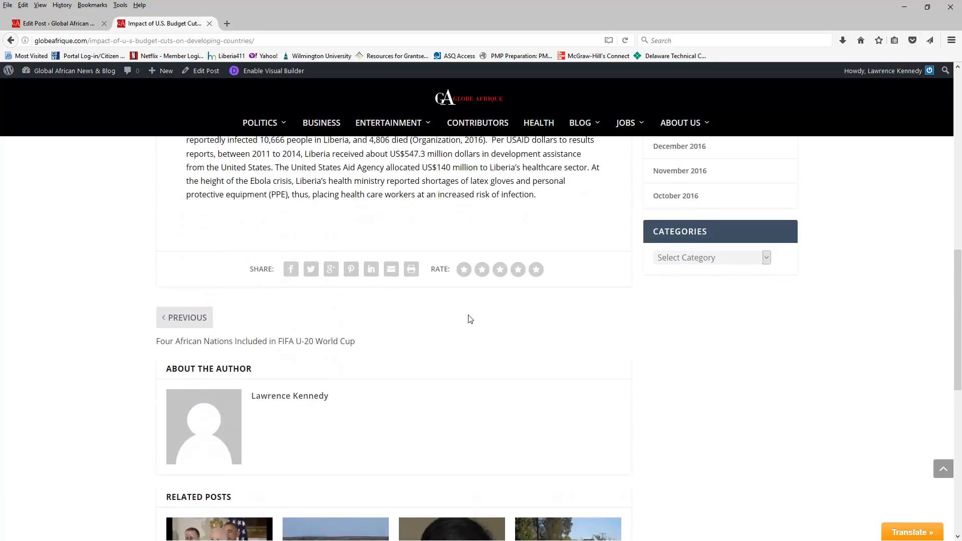